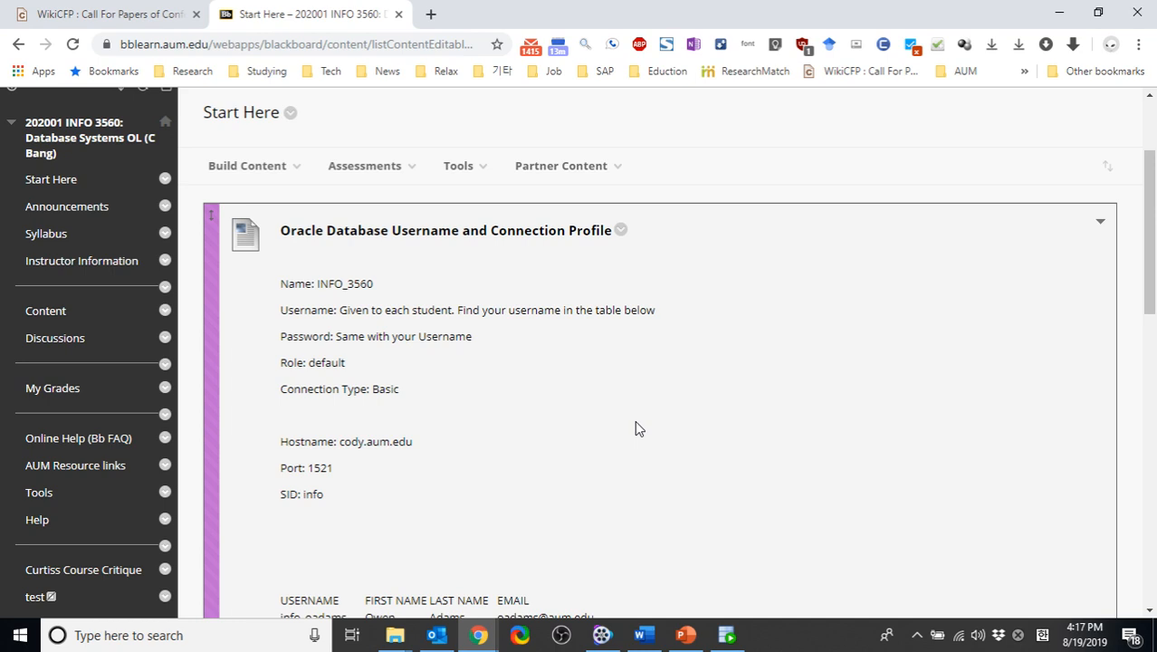
Open the course's Start Here page and review the Oracle connection profile and the student username table
{"action": "scroll", "coordinate": [303, 259], "scroll_direction": "up", "scroll_amount": 2}
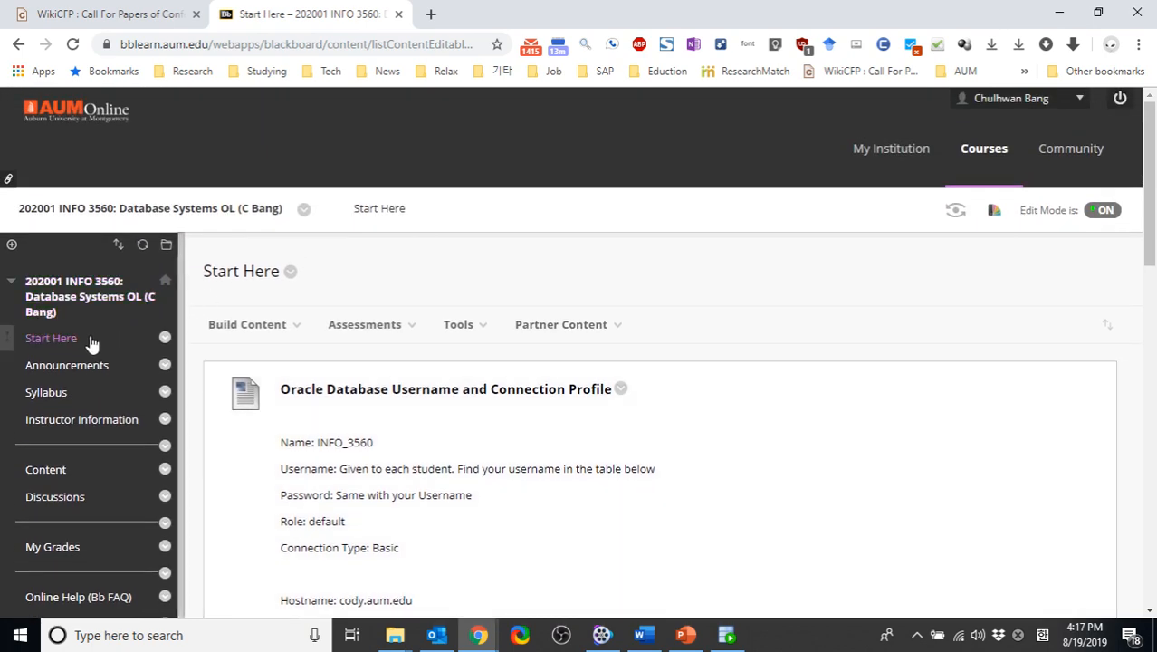
{"action": "left_click", "coordinate": [51, 337]}
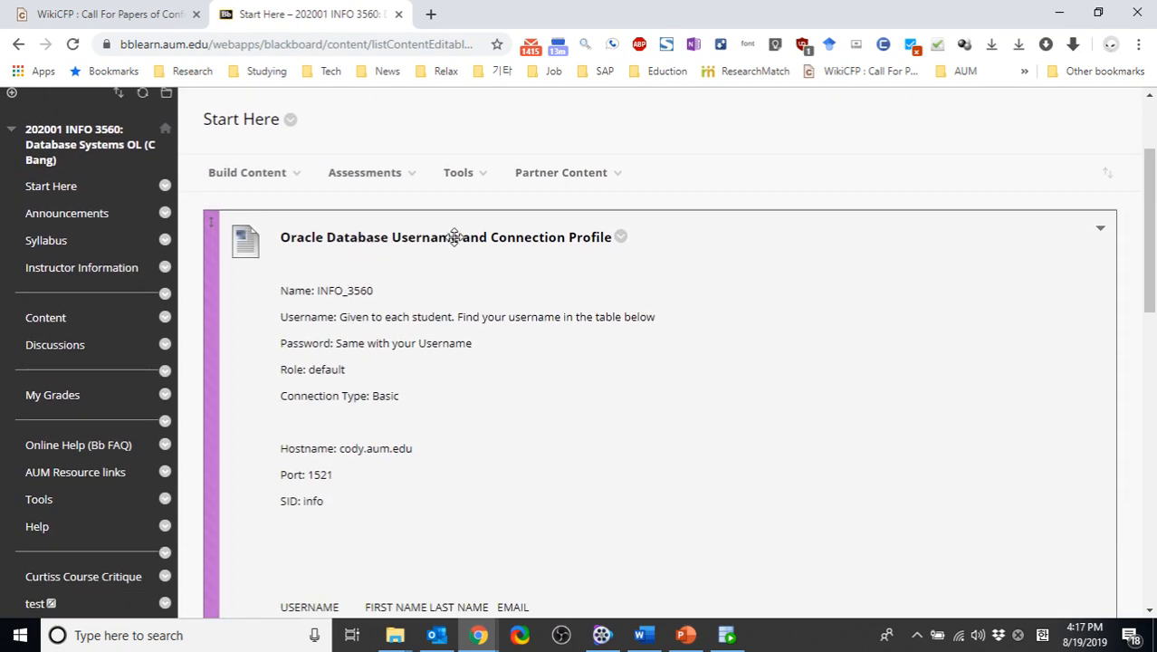
{"action": "scroll", "coordinate": [449, 318], "scroll_direction": "down", "scroll_amount": 1}
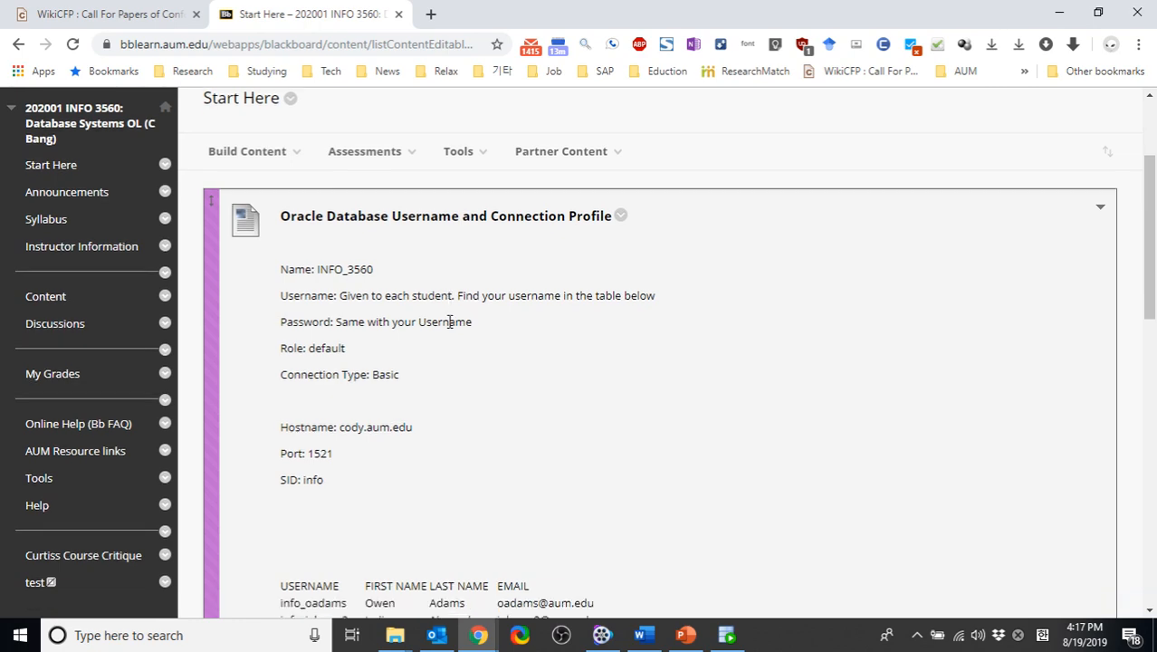
{"action": "scroll", "coordinate": [449, 323], "scroll_direction": "down", "scroll_amount": 2}
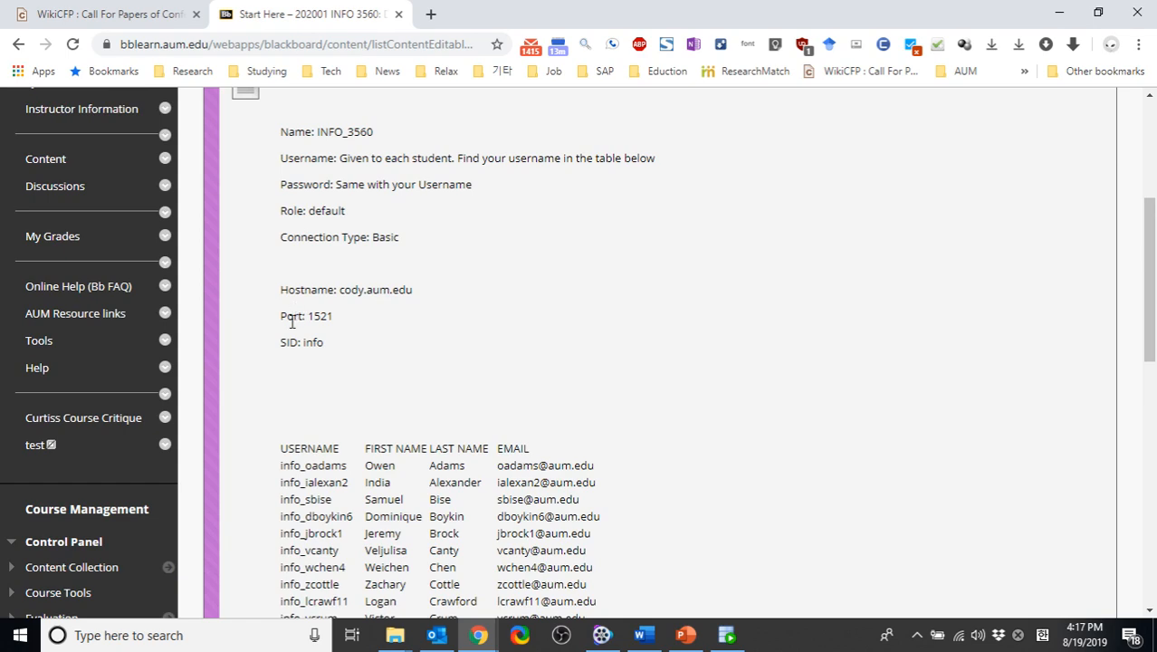
{"action": "scroll", "coordinate": [286, 410], "scroll_direction": "down", "scroll_amount": 2}
{"action": "scroll", "coordinate": [286, 409], "scroll_direction": "down", "scroll_amount": 3}
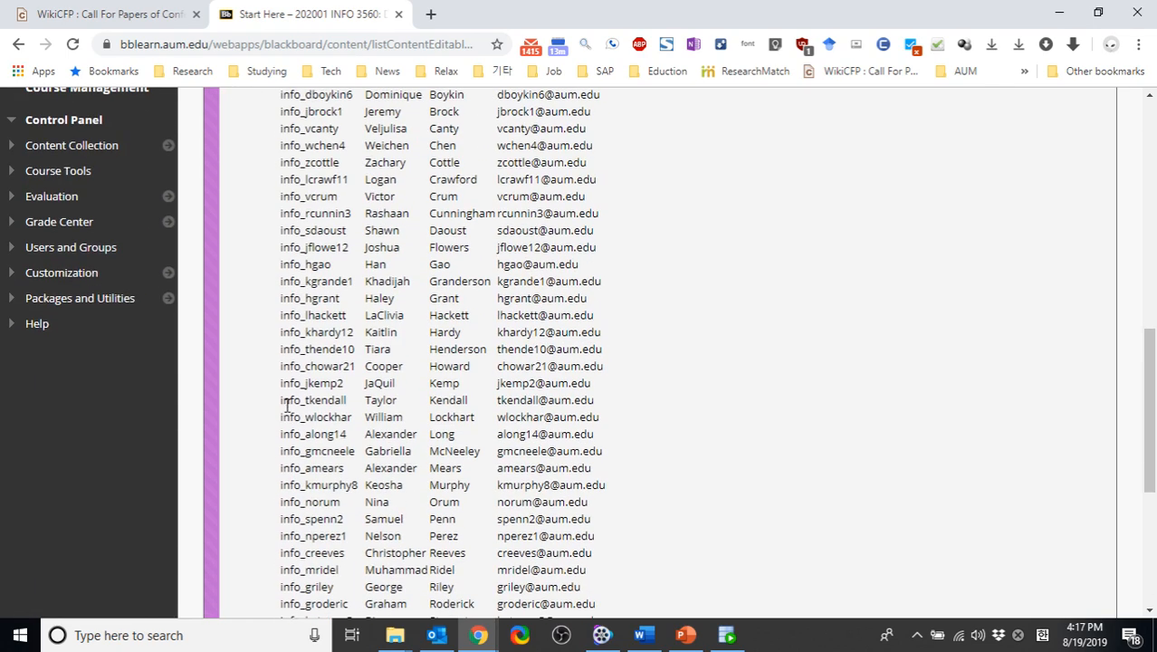
{"action": "scroll", "coordinate": [287, 405], "scroll_direction": "up", "scroll_amount": 1}
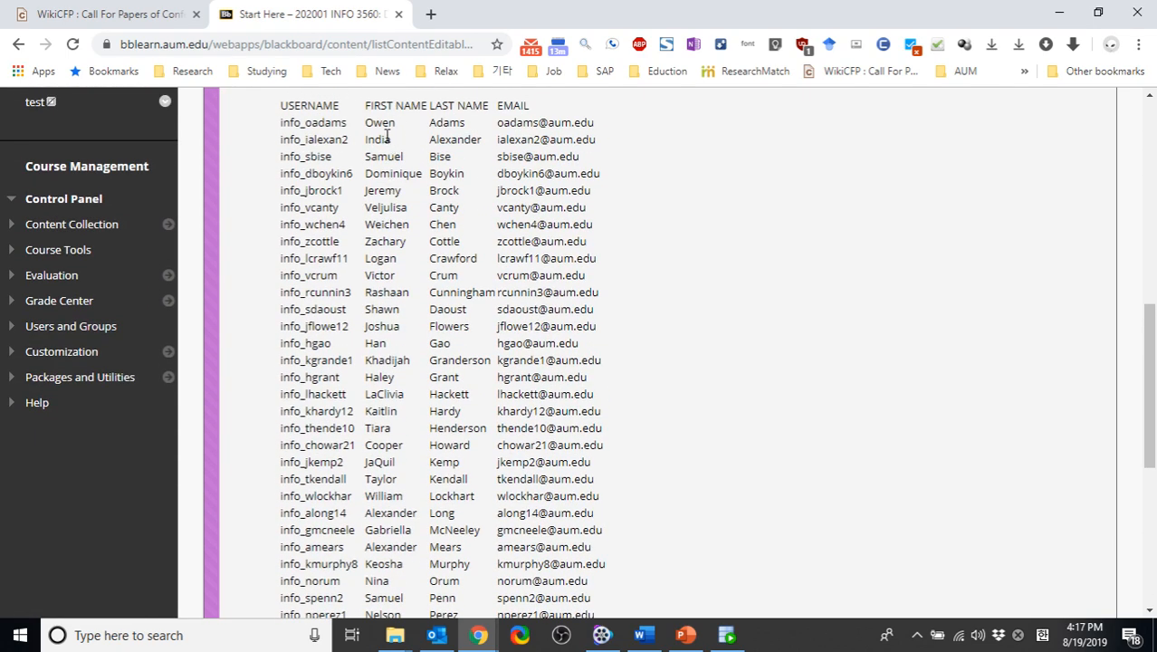
Highlight and copy a sample student username in the table, and reread the profile's username and password instructions
{"action": "double_click", "coordinate": [283, 159]}
{"action": "scroll", "coordinate": [282, 158], "scroll_direction": "up", "scroll_amount": 2}
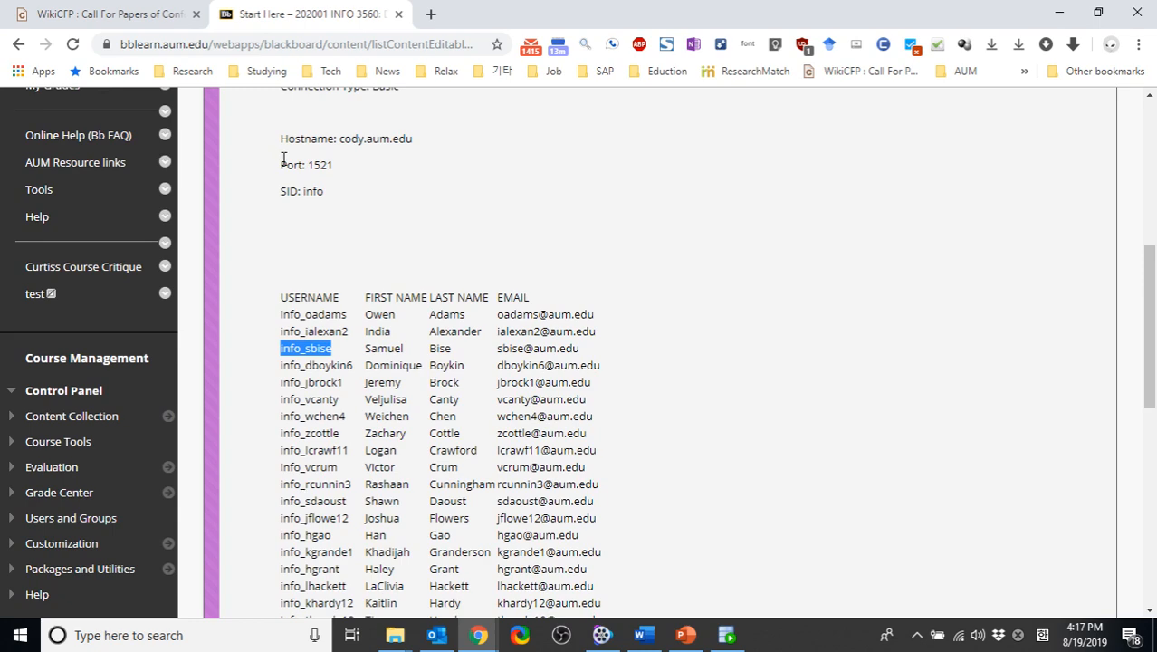
{"action": "scroll", "coordinate": [282, 158], "scroll_direction": "up", "scroll_amount": 2}
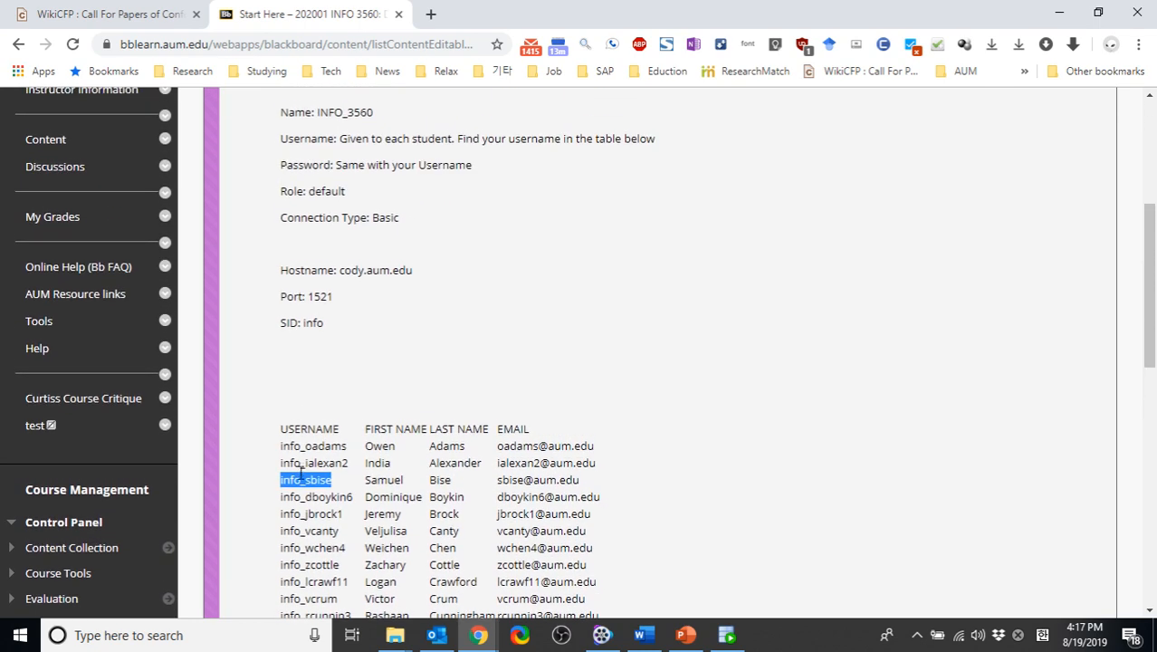
{"action": "key", "text": "ctrl+c"}
{"action": "left_click", "coordinate": [301, 475]}
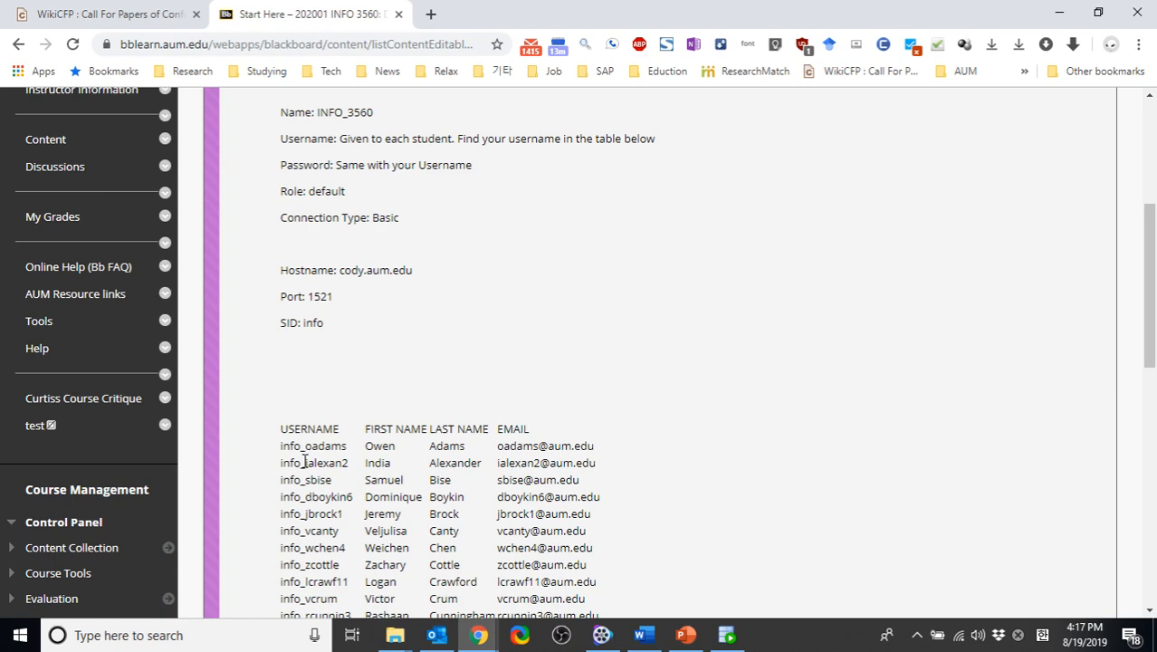
{"action": "scroll", "coordinate": [304, 461], "scroll_direction": "up", "scroll_amount": 1}
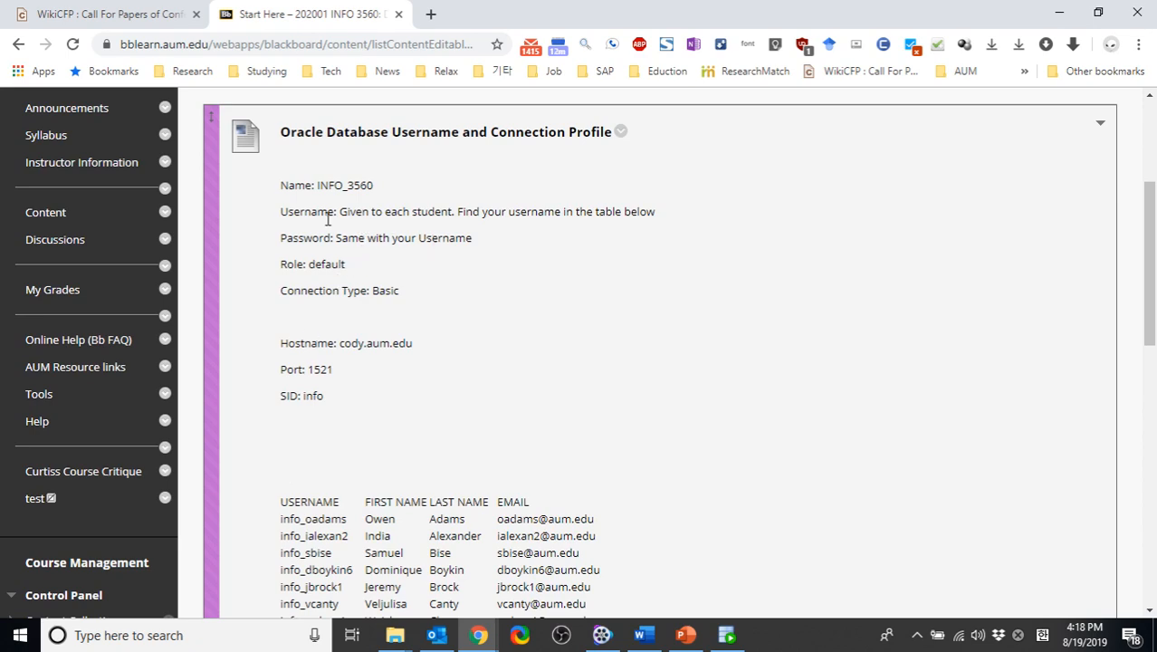
{"action": "scroll", "coordinate": [285, 437], "scroll_direction": "down", "scroll_amount": 2}
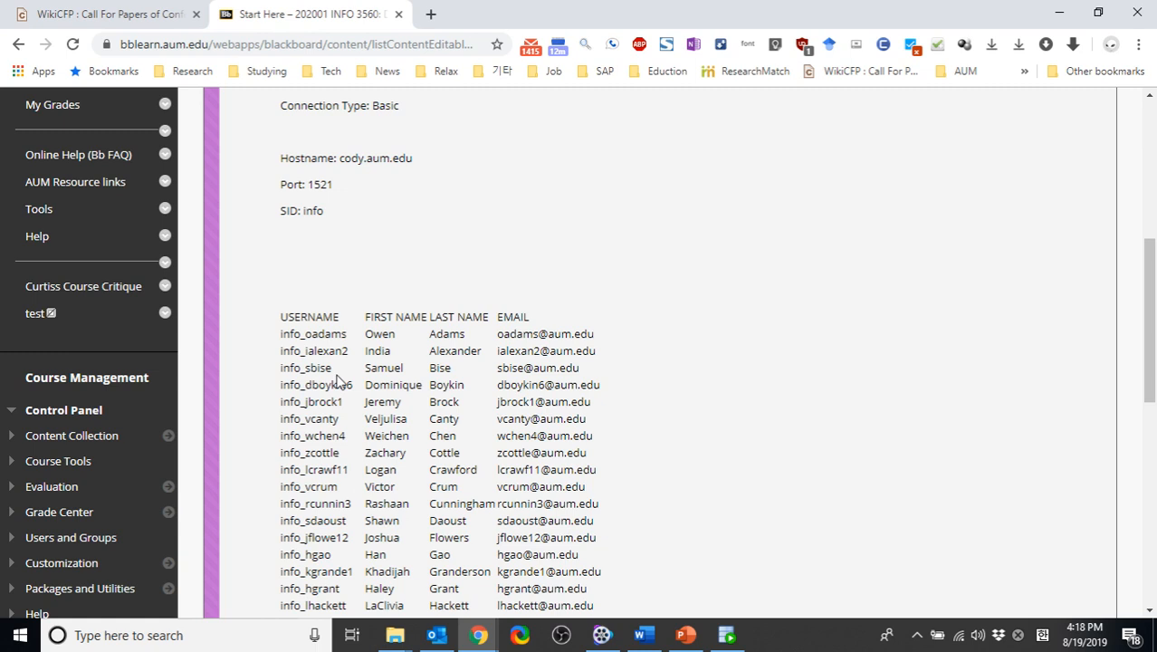
{"action": "scroll", "coordinate": [338, 380], "scroll_direction": "down", "scroll_amount": 5}
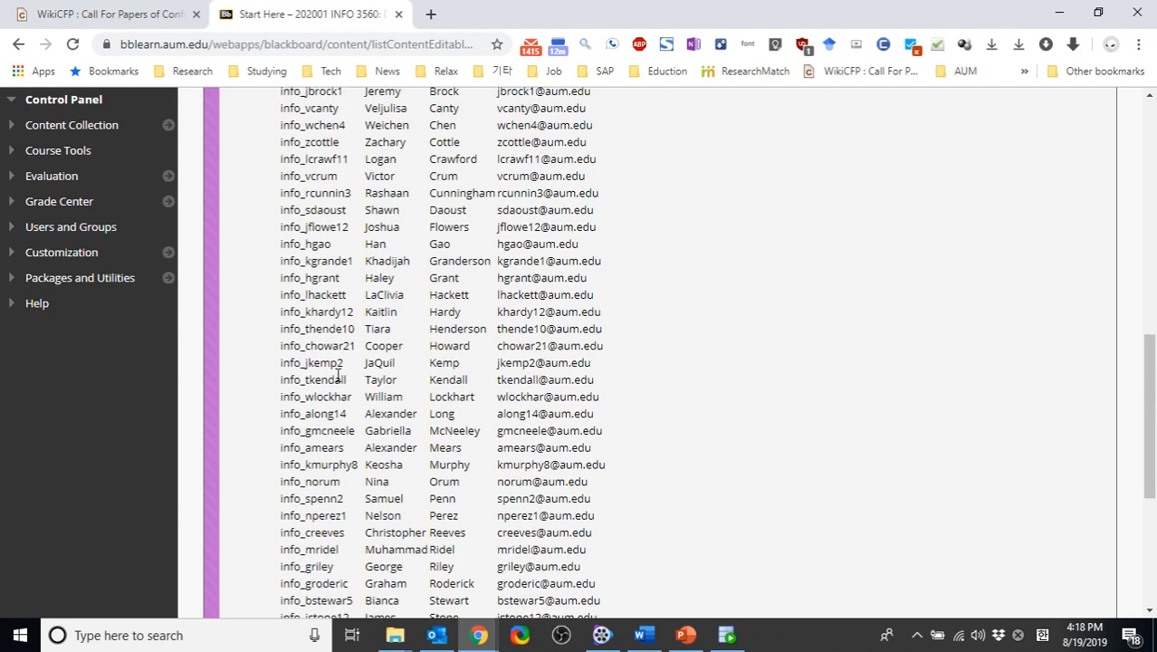
{"action": "scroll", "coordinate": [338, 380], "scroll_direction": "down", "scroll_amount": 3}
{"action": "scroll", "coordinate": [337, 380], "scroll_direction": "up", "scroll_amount": 7}
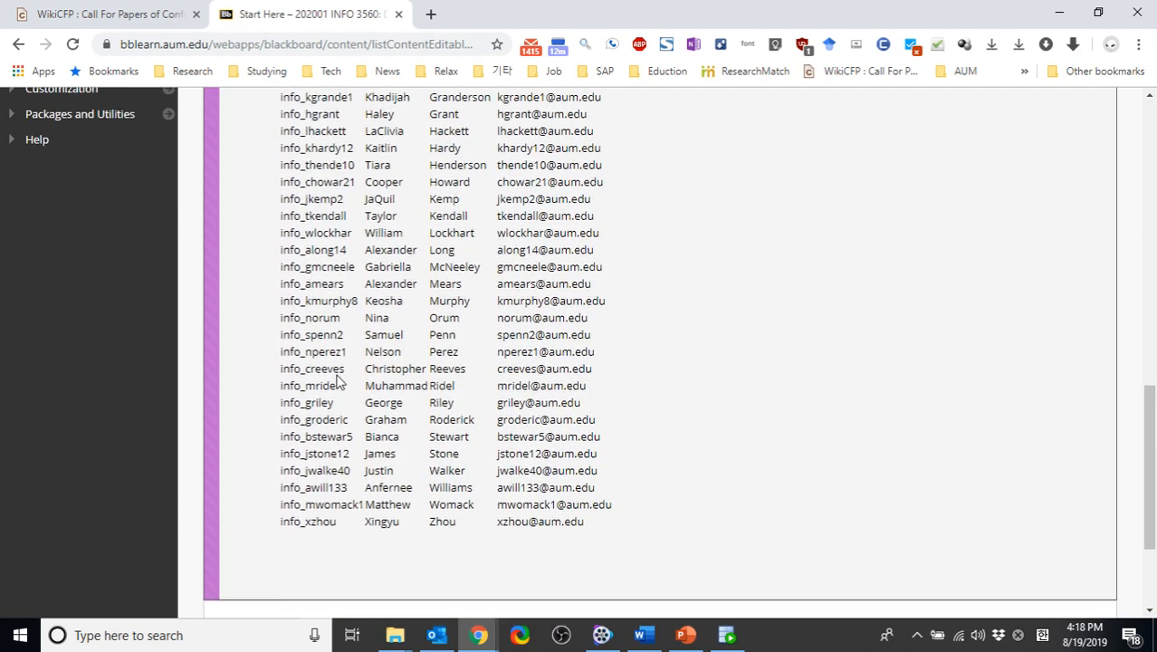
{"action": "scroll", "coordinate": [337, 375], "scroll_direction": "up", "scroll_amount": 5}
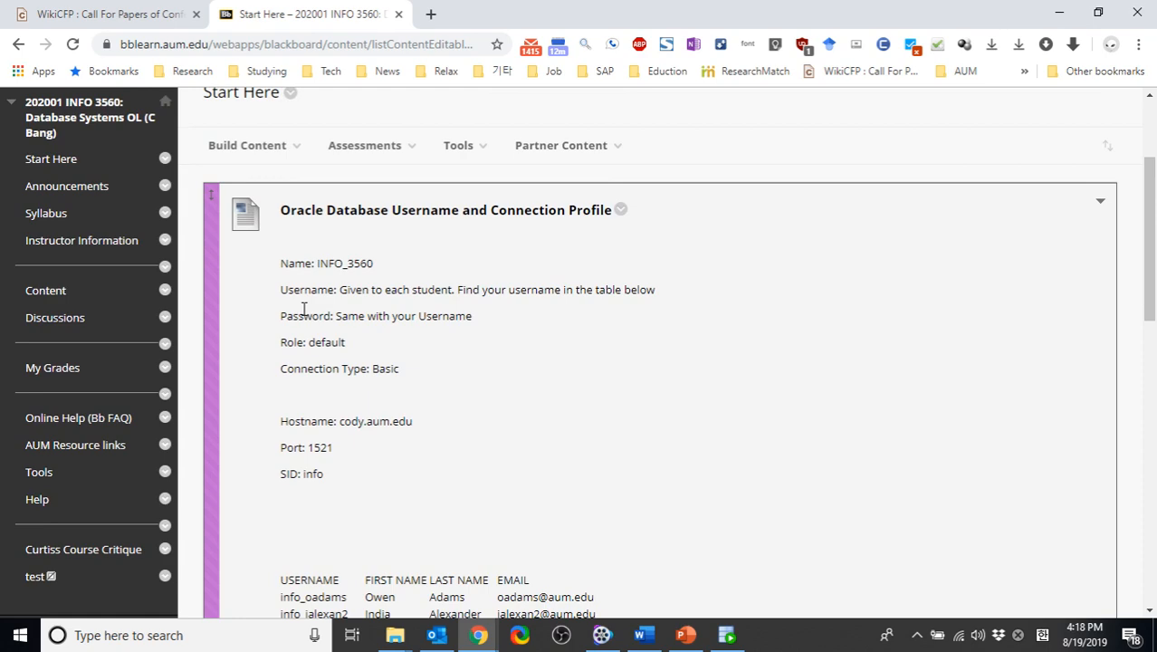
Switch to File Explorer and locate the sqldeveloper application in the sqldeveloper-18.2.0.183.1748-x64 folder under C:\sqldeveloper
{"action": "key", "text": "alt+Tab"}
{"action": "key", "text": "alt+Tab"}
{"action": "key", "text": "alt+Tab"}
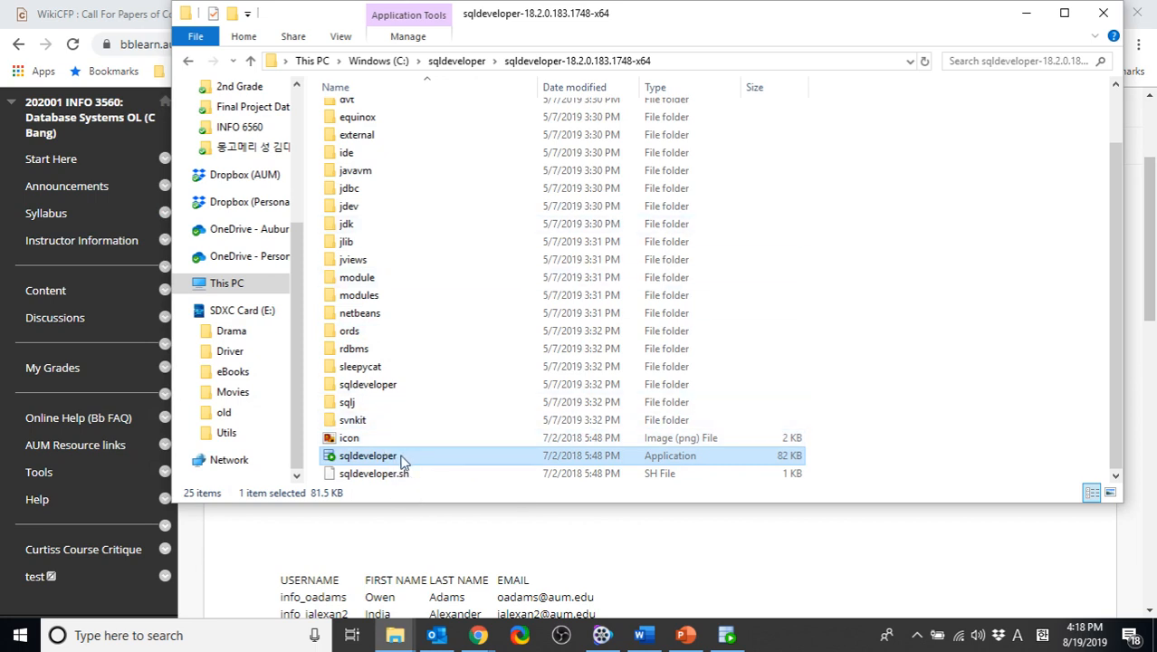
{"action": "left_click", "coordinate": [458, 62]}
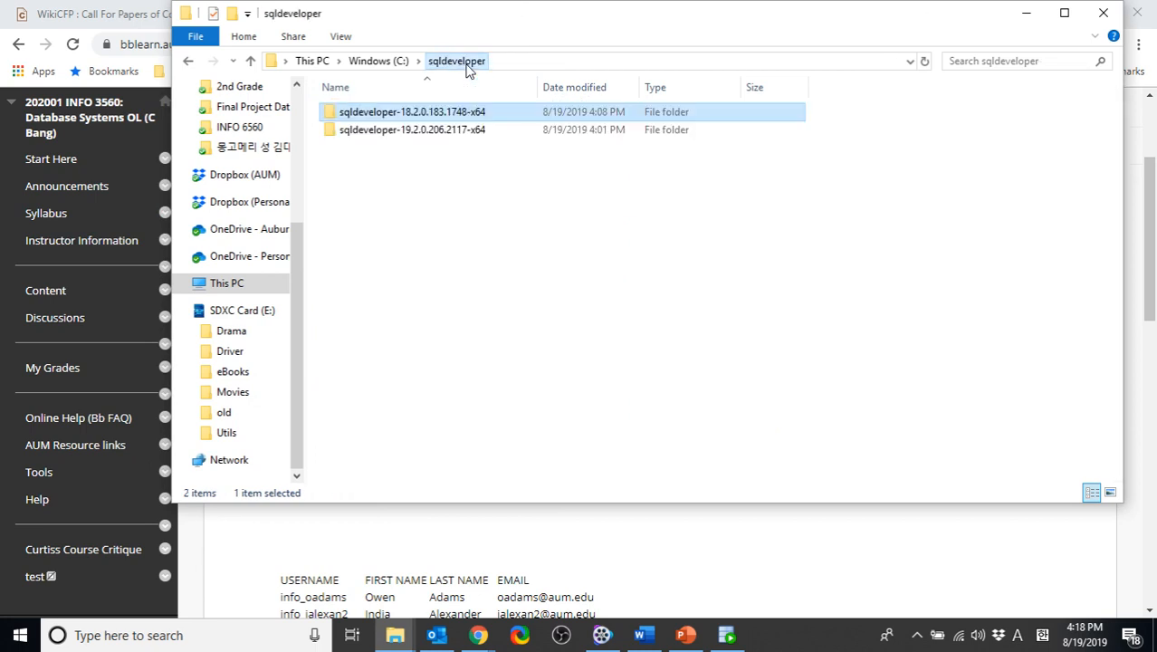
{"action": "left_click", "coordinate": [379, 60]}
{"action": "left_click", "coordinate": [384, 224]}
{"action": "double_click", "coordinate": [383, 223]}
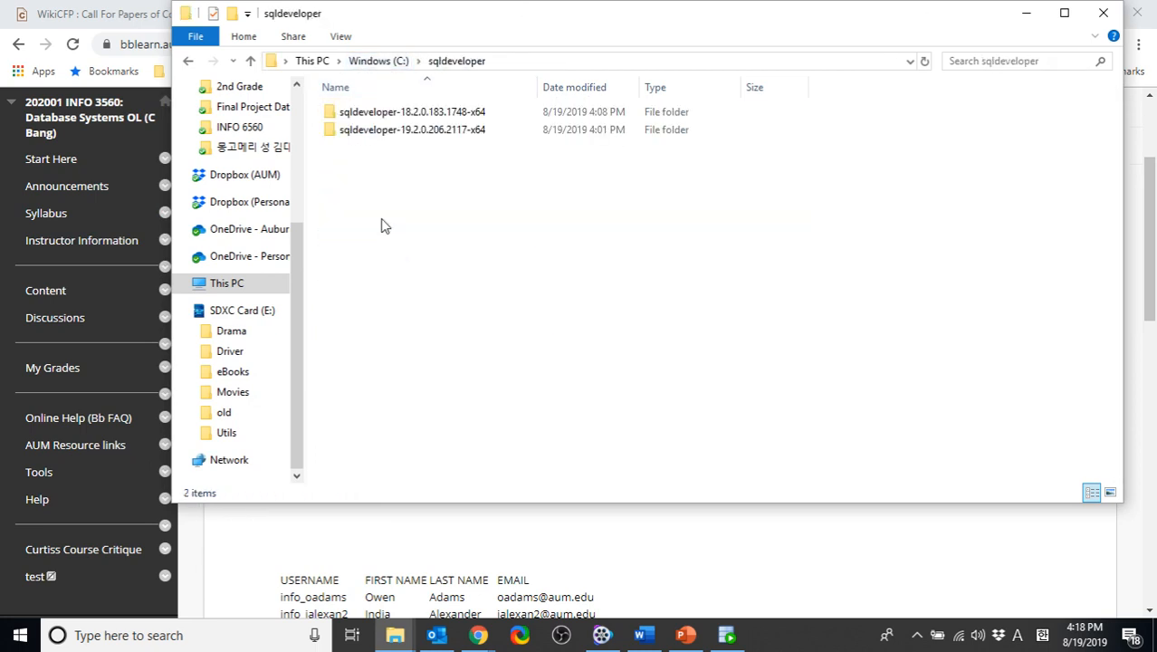
{"action": "double_click", "coordinate": [385, 115]}
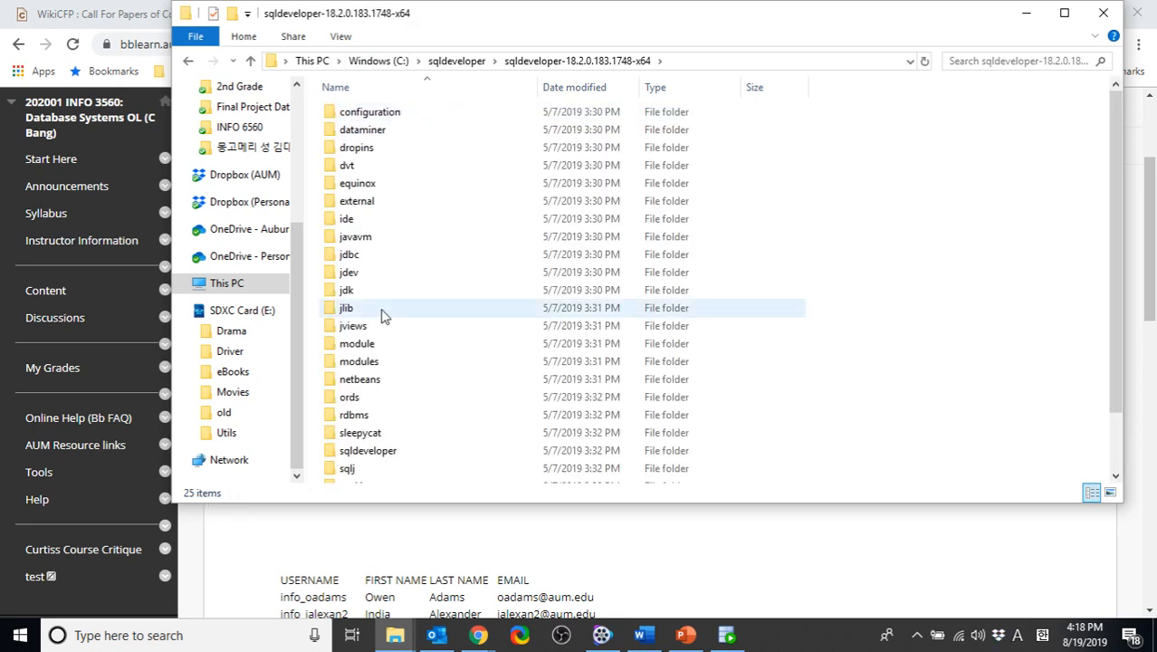
{"action": "scroll", "coordinate": [385, 362], "scroll_direction": "down", "scroll_amount": 2}
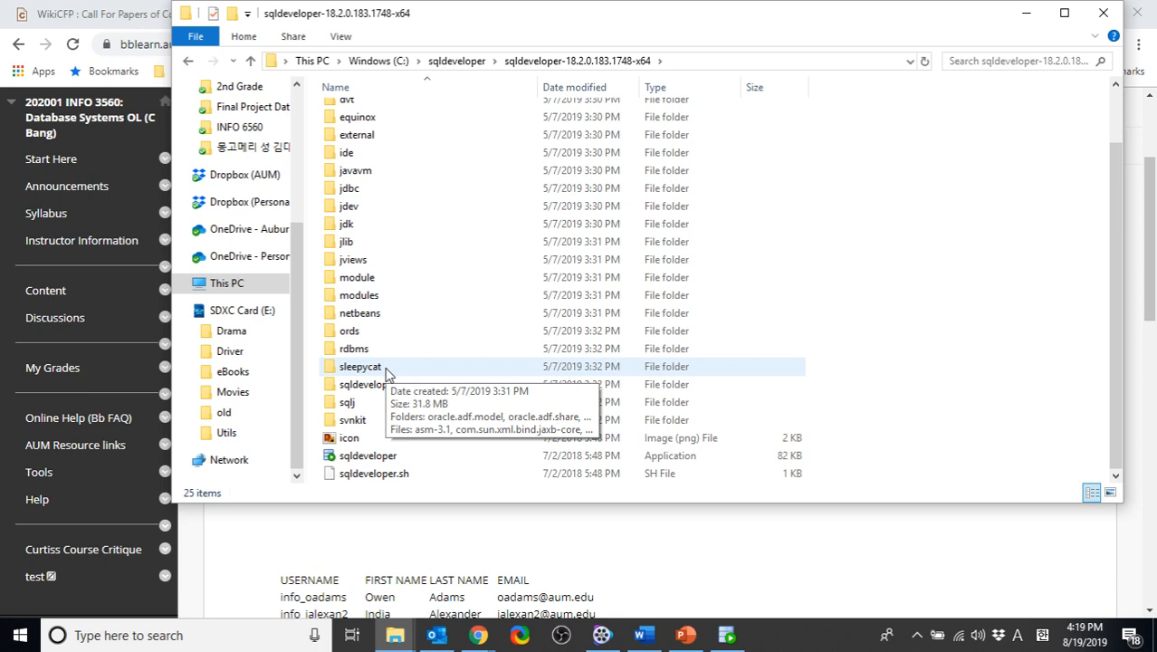
{"action": "left_click", "coordinate": [387, 457]}
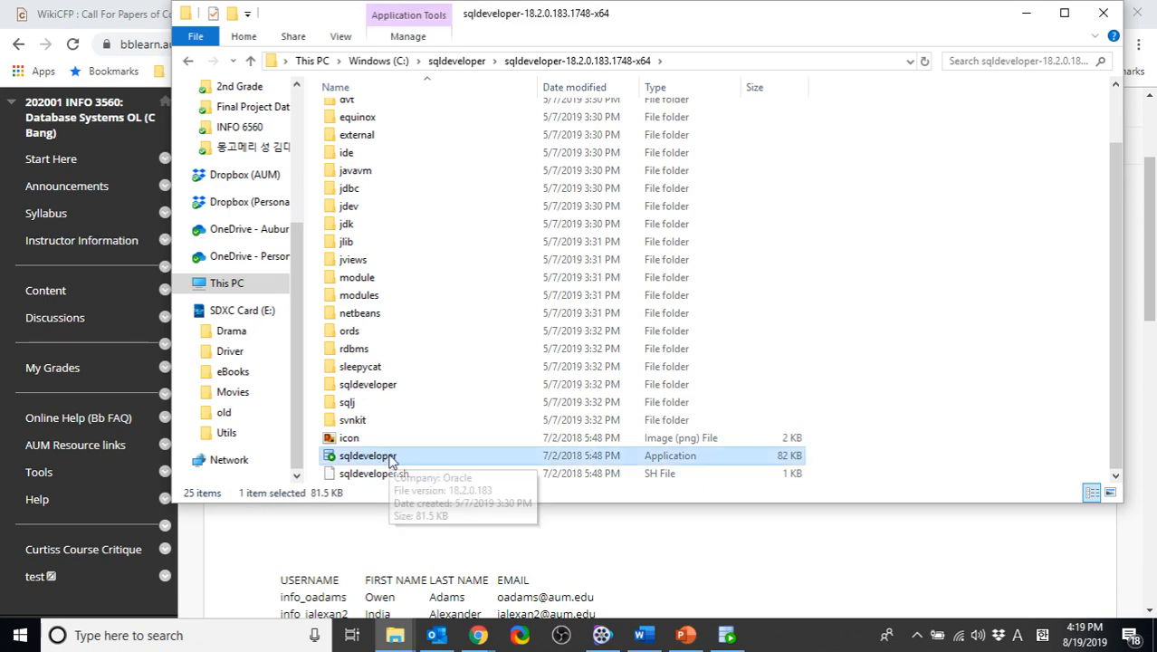
Switch to the running Oracle SQL Developer and close the INFO_3560 worksheet
{"action": "left_click", "coordinate": [727, 635]}
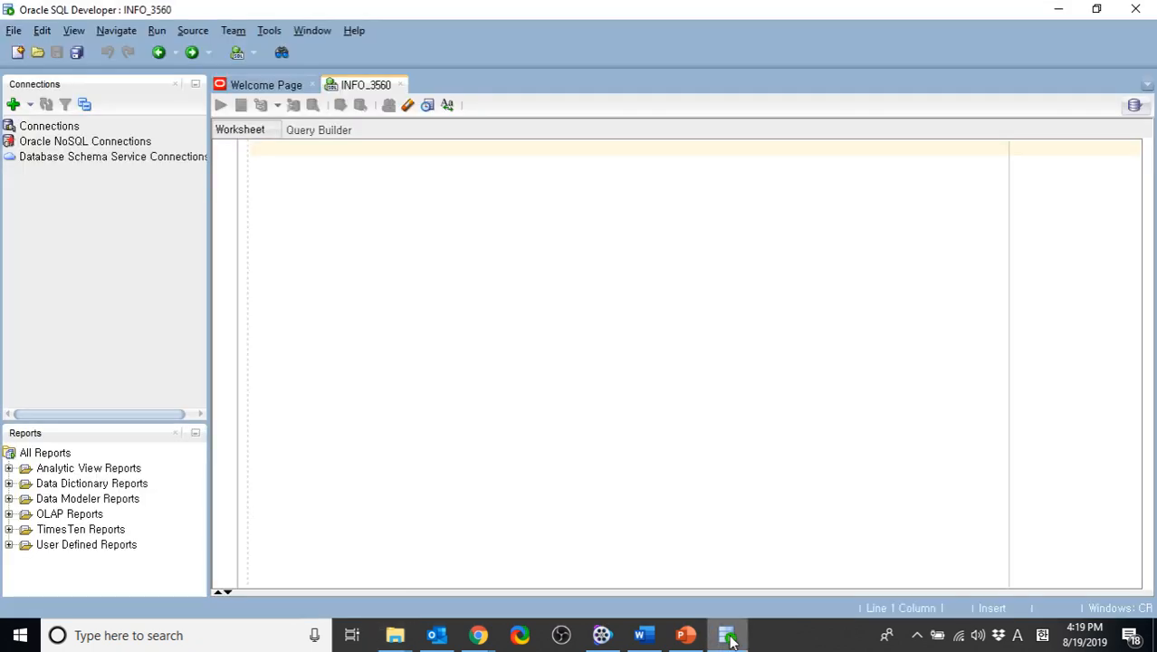
{"action": "left_click", "coordinate": [400, 84]}
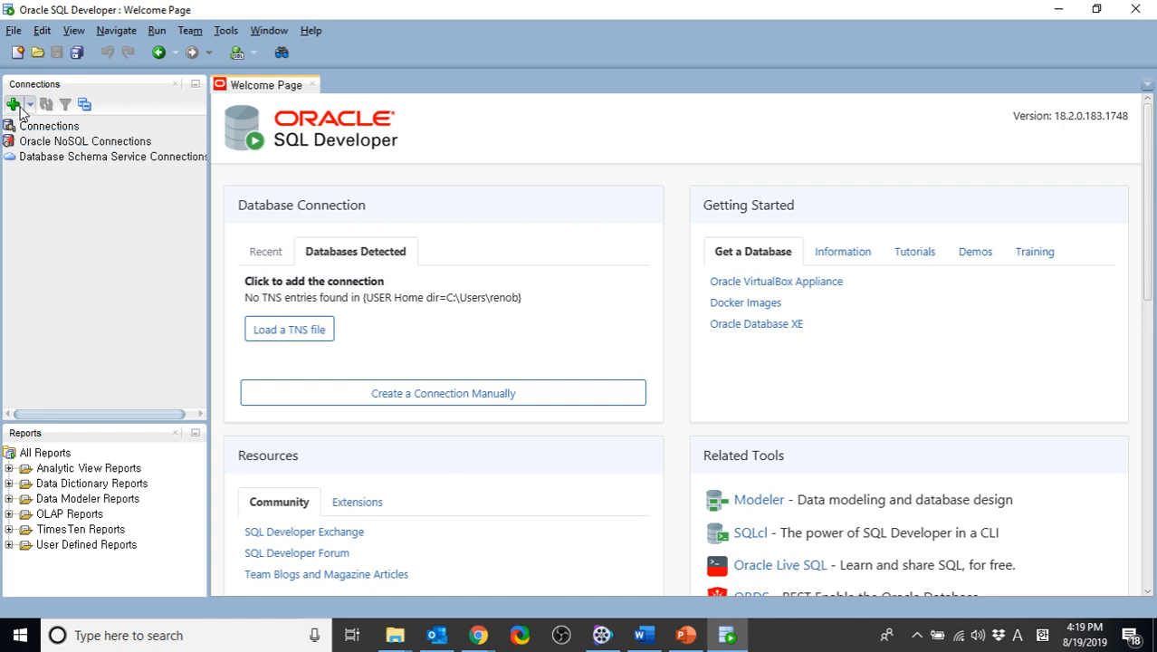
{"action": "left_click", "coordinate": [14, 28]}
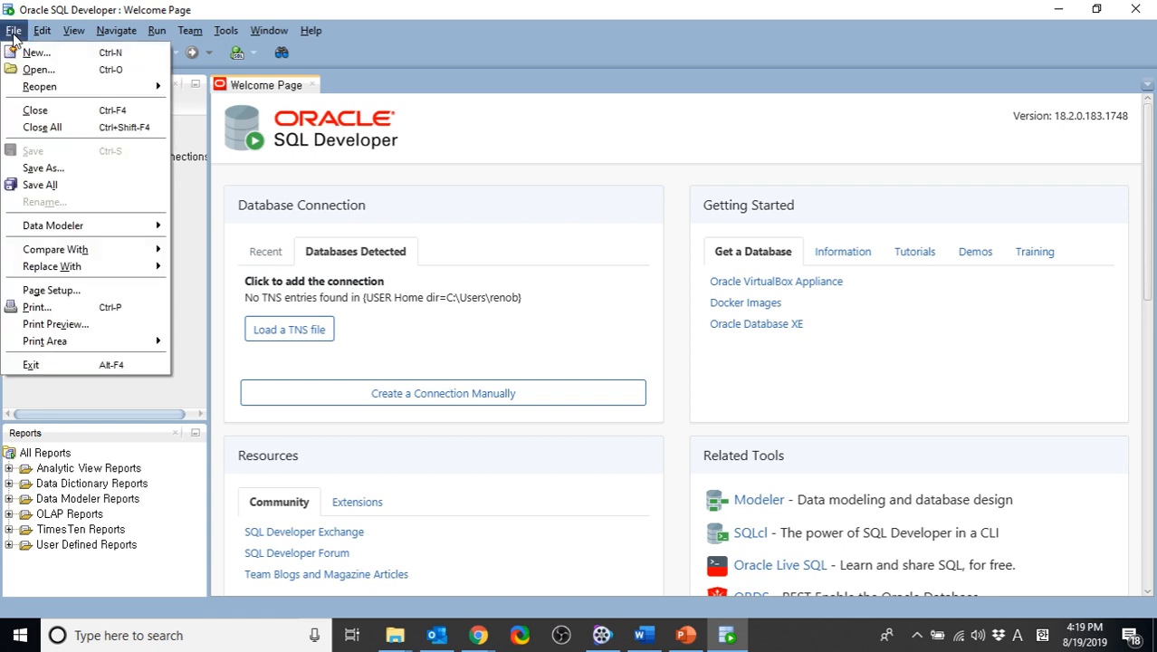
{"action": "left_click", "coordinate": [57, 55]}
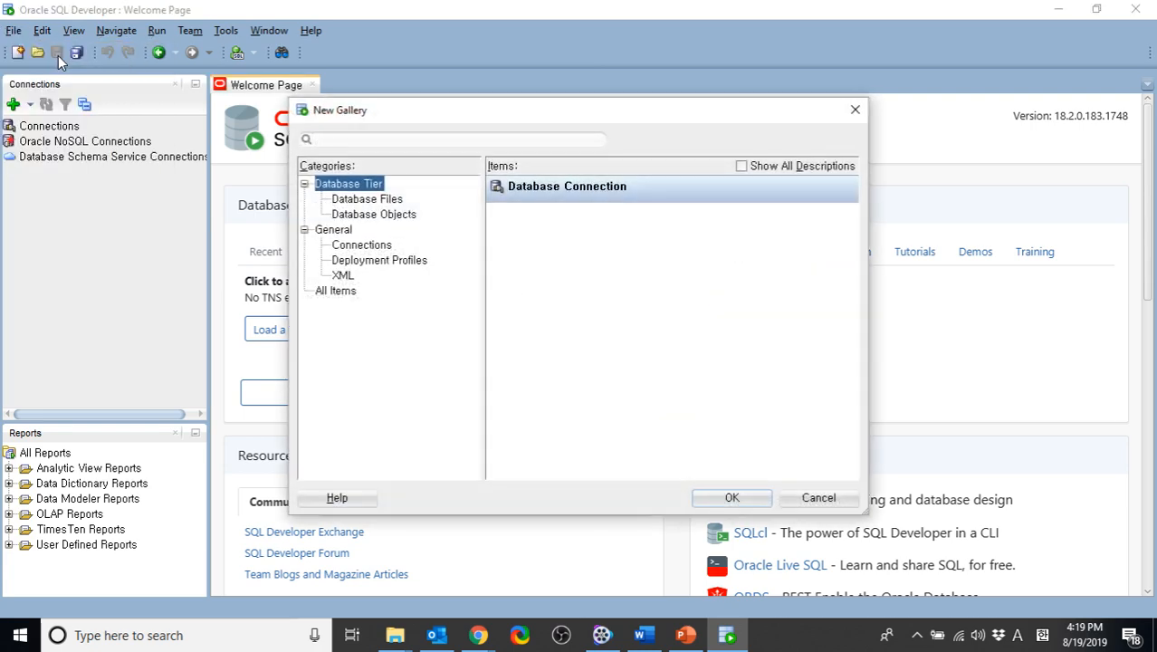
{"action": "key", "text": "Escape"}
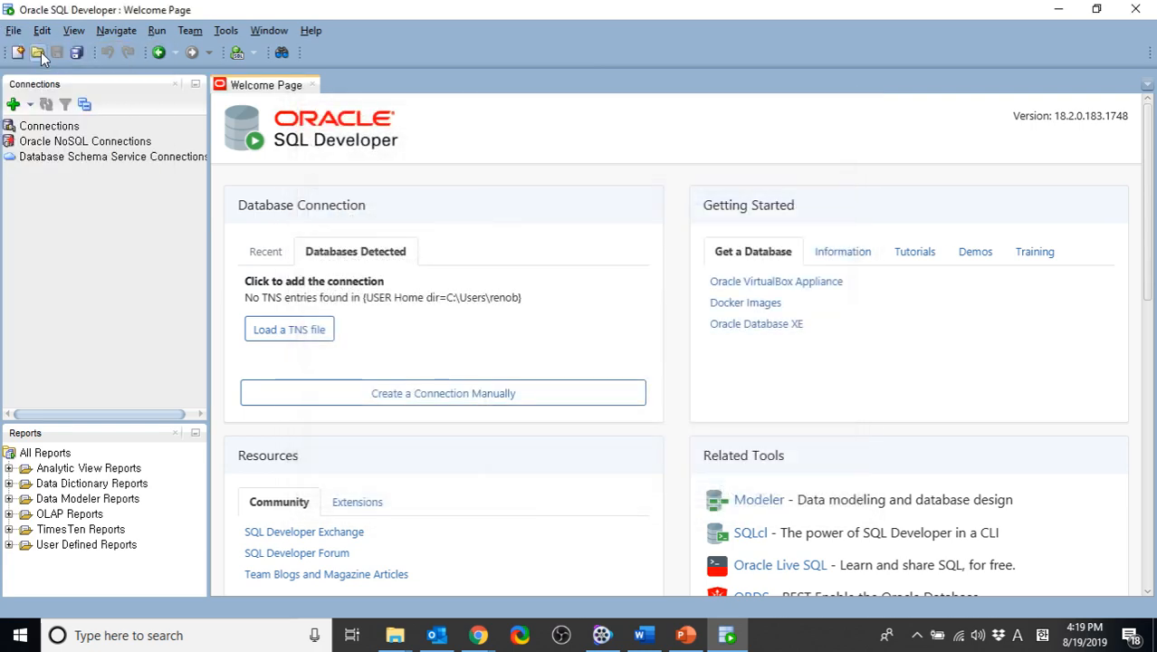
Start a new database connection and name it INFO_3560, copying the name from the connection profile on the course page
{"action": "left_click", "coordinate": [15, 106]}
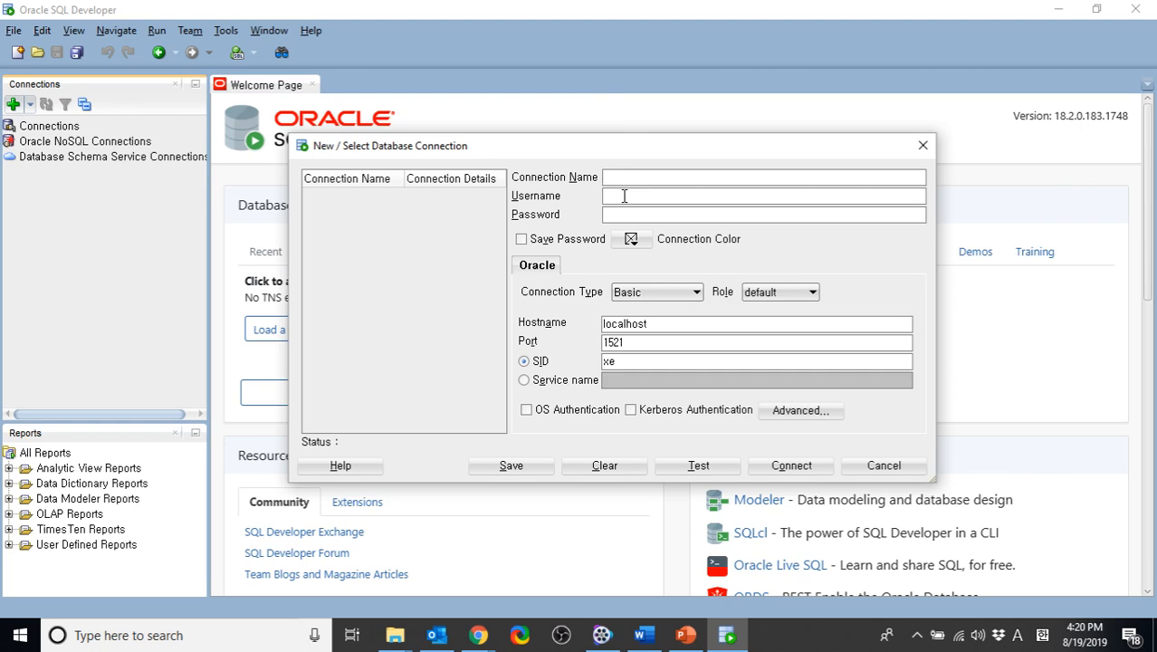
{"action": "key", "text": "alt+Tab"}
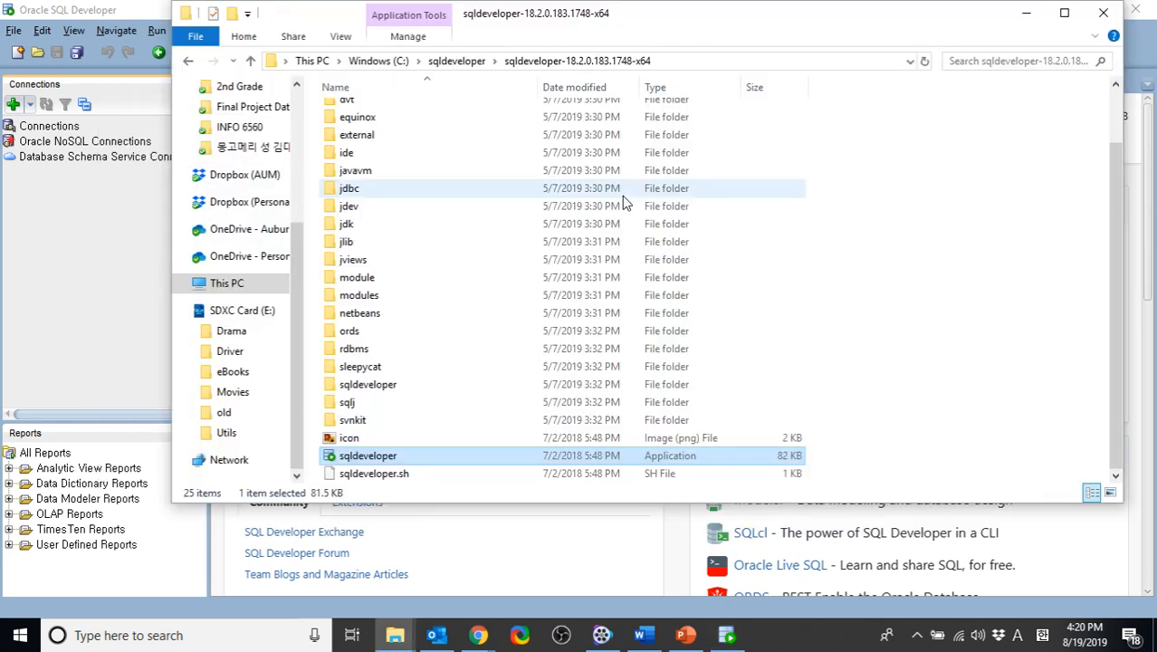
{"action": "key", "text": "alt+Tab"}
{"action": "key", "text": "alt+Tab"}
{"action": "key", "text": "Tab"}
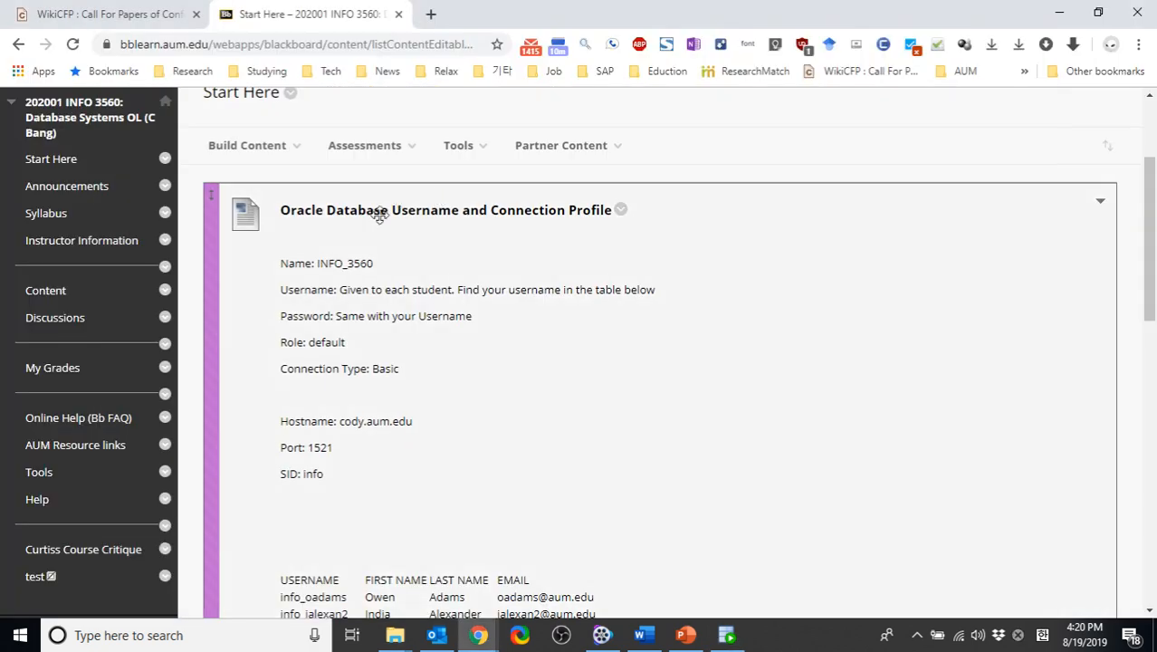
{"action": "scroll", "coordinate": [360, 247], "scroll_direction": "down", "scroll_amount": 5}
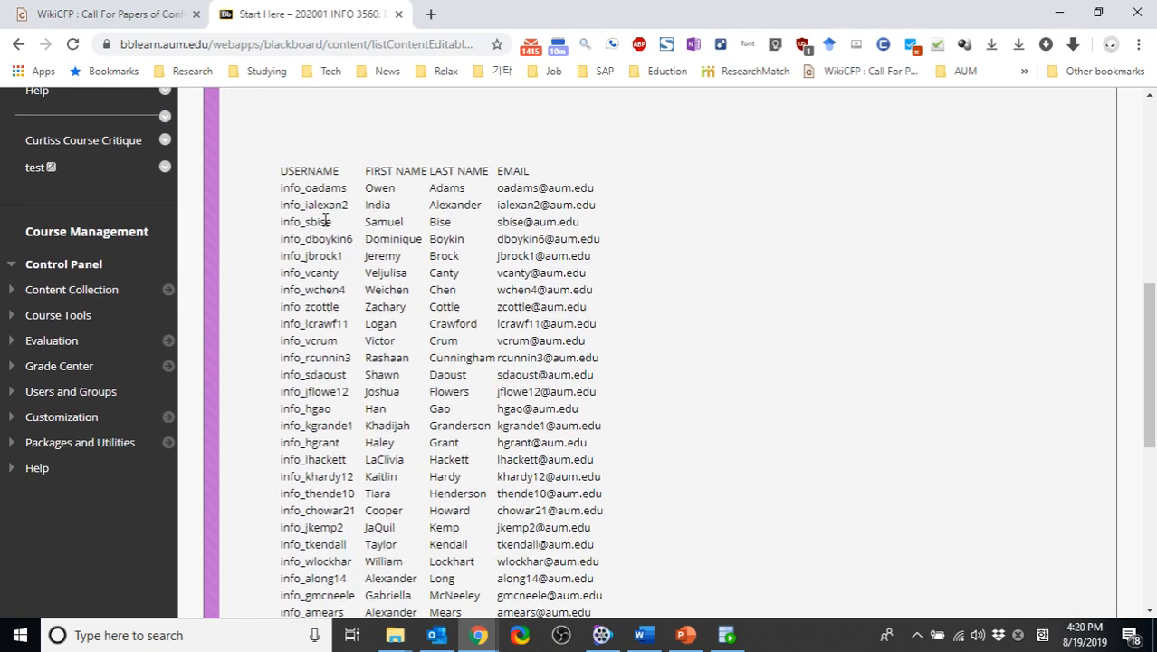
{"action": "scroll", "coordinate": [326, 221], "scroll_direction": "up", "scroll_amount": 3}
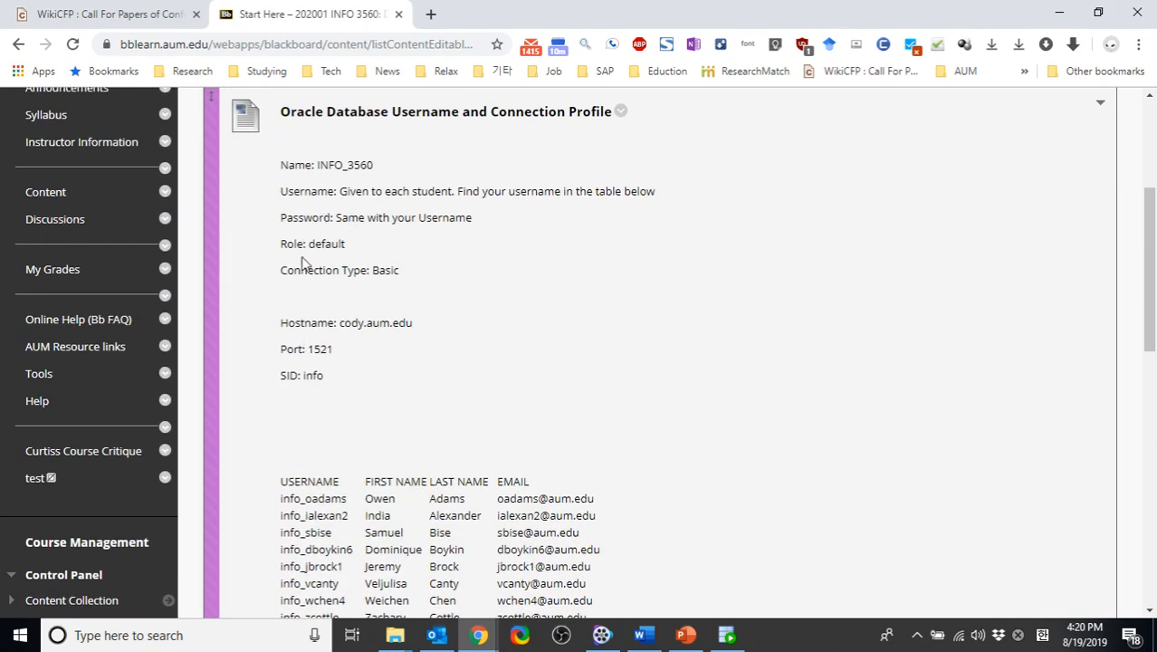
{"action": "double_click", "coordinate": [328, 166]}
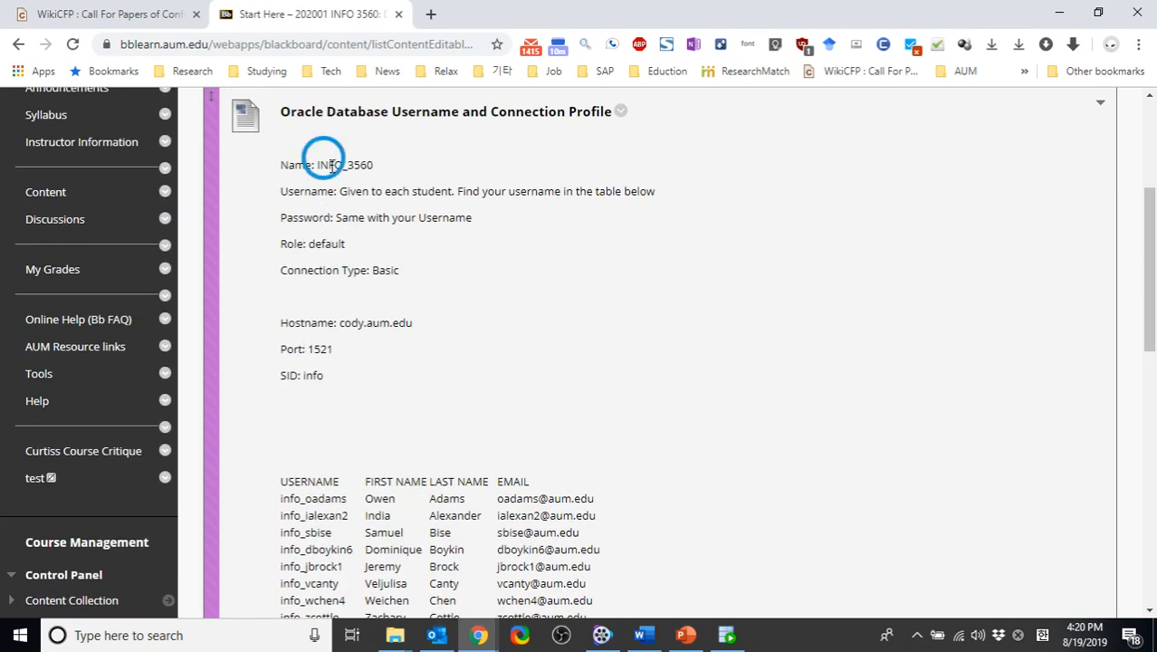
{"action": "right_click", "coordinate": [350, 168]}
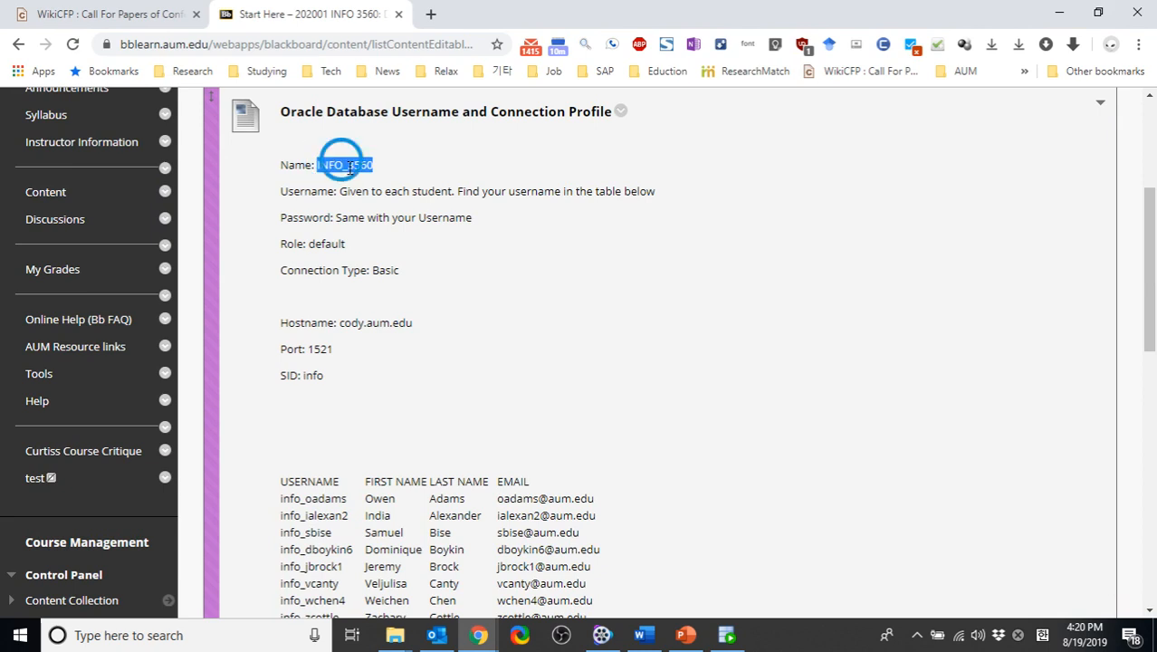
{"action": "left_click", "coordinate": [395, 186]}
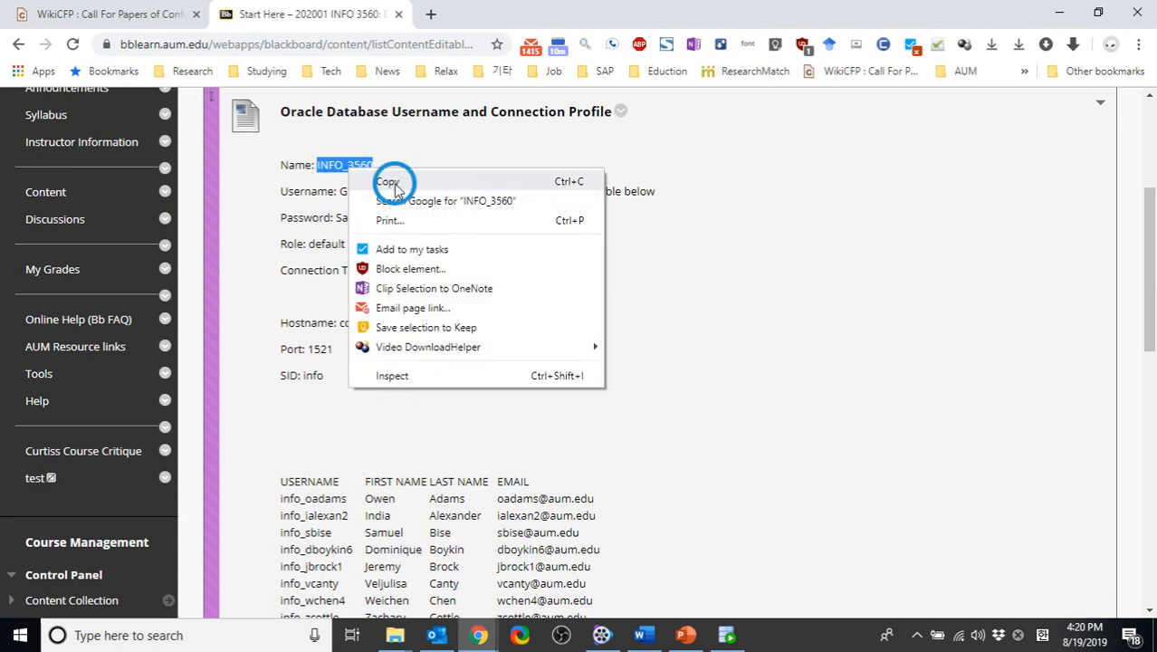
{"action": "key", "text": "alt+Tab"}
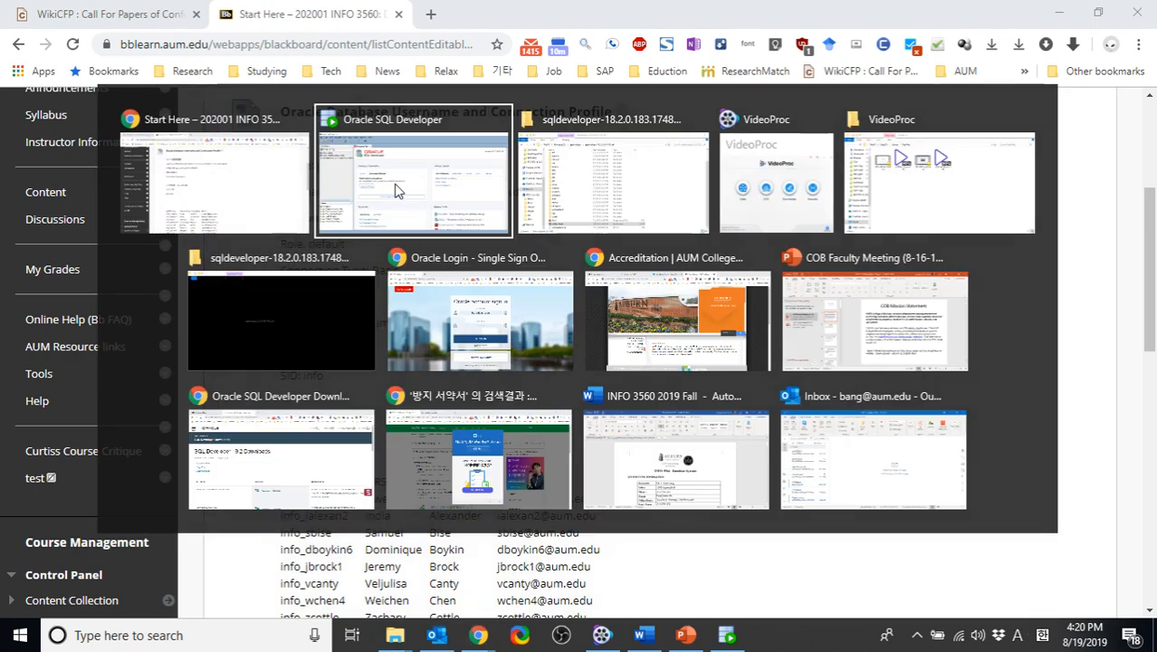
{"action": "key", "text": "ctrl+v"}
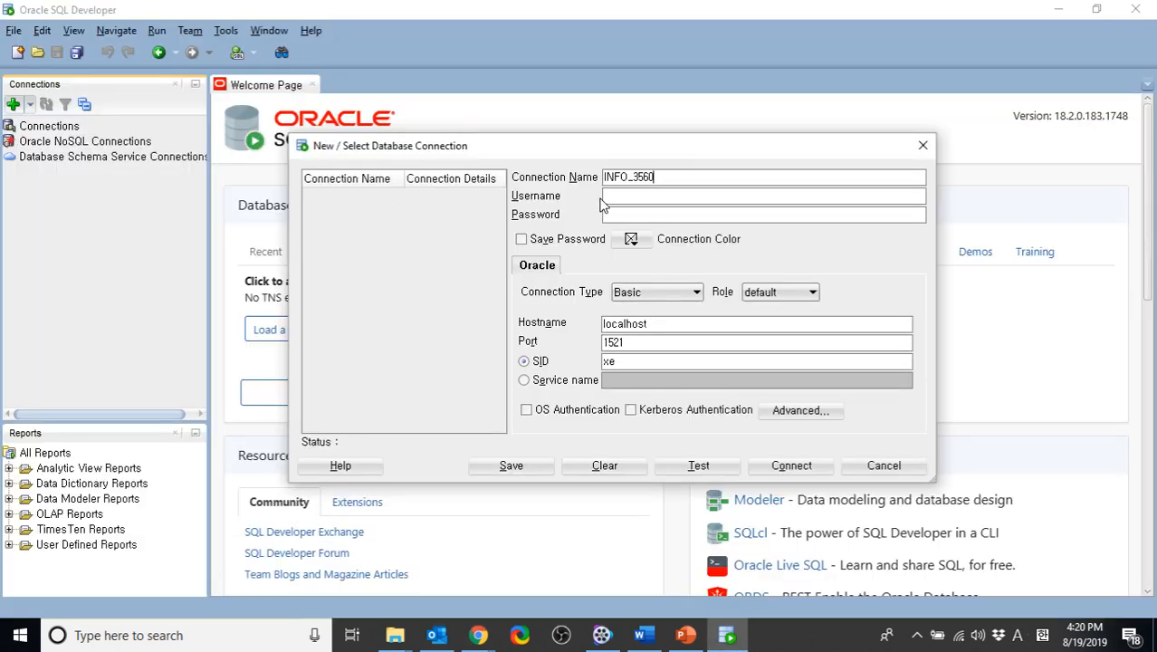
Check the username table on the course page and enter the assigned username for the new connection
{"action": "left_click", "coordinate": [624, 196]}
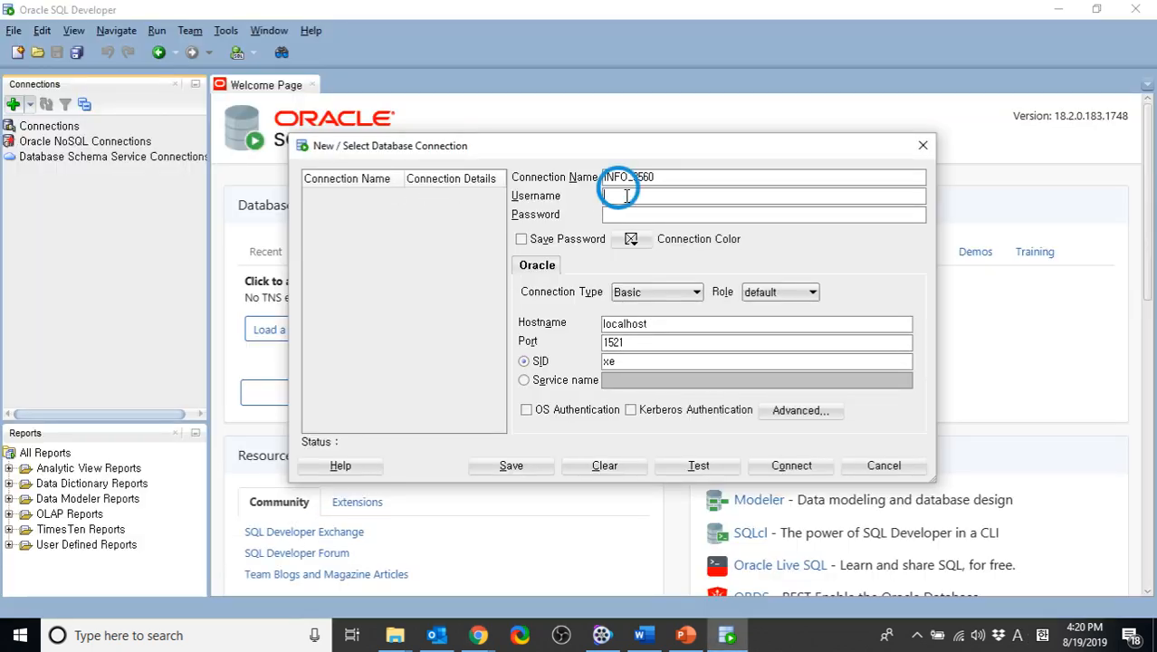
{"action": "key", "text": "alt+Tab"}
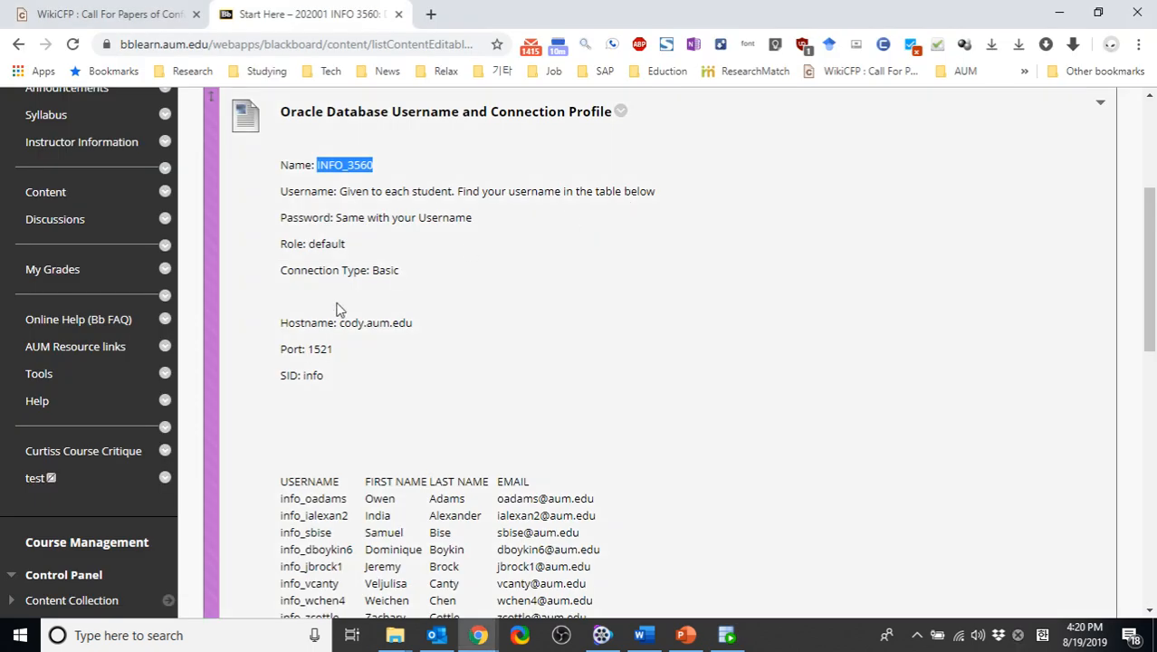
{"action": "scroll", "coordinate": [301, 328], "scroll_direction": "down", "scroll_amount": 1}
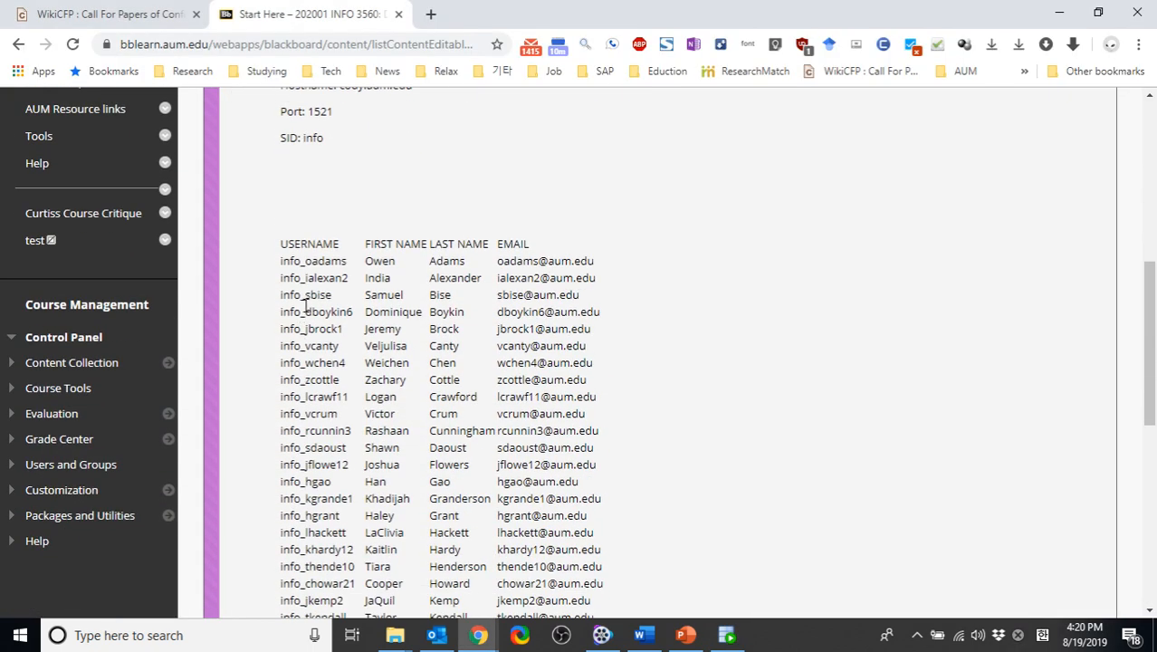
{"action": "scroll", "coordinate": [306, 368], "scroll_direction": "up", "scroll_amount": 2}
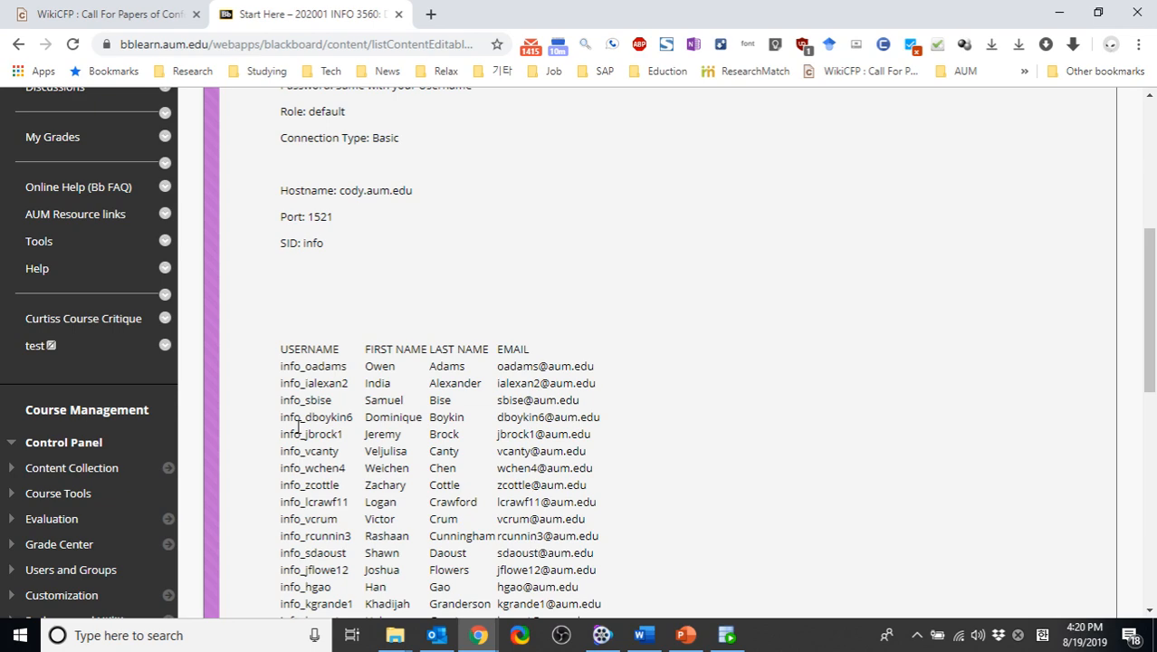
{"action": "scroll", "coordinate": [298, 426], "scroll_direction": "down", "scroll_amount": 2}
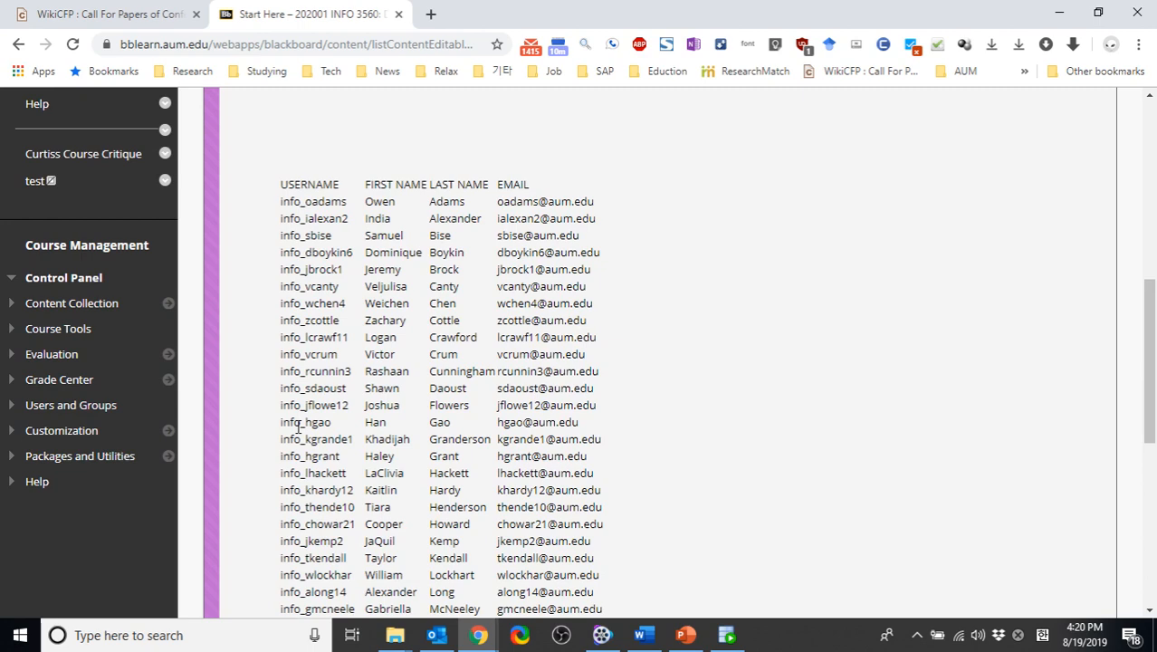
{"action": "scroll", "coordinate": [298, 426], "scroll_direction": "down", "scroll_amount": 2}
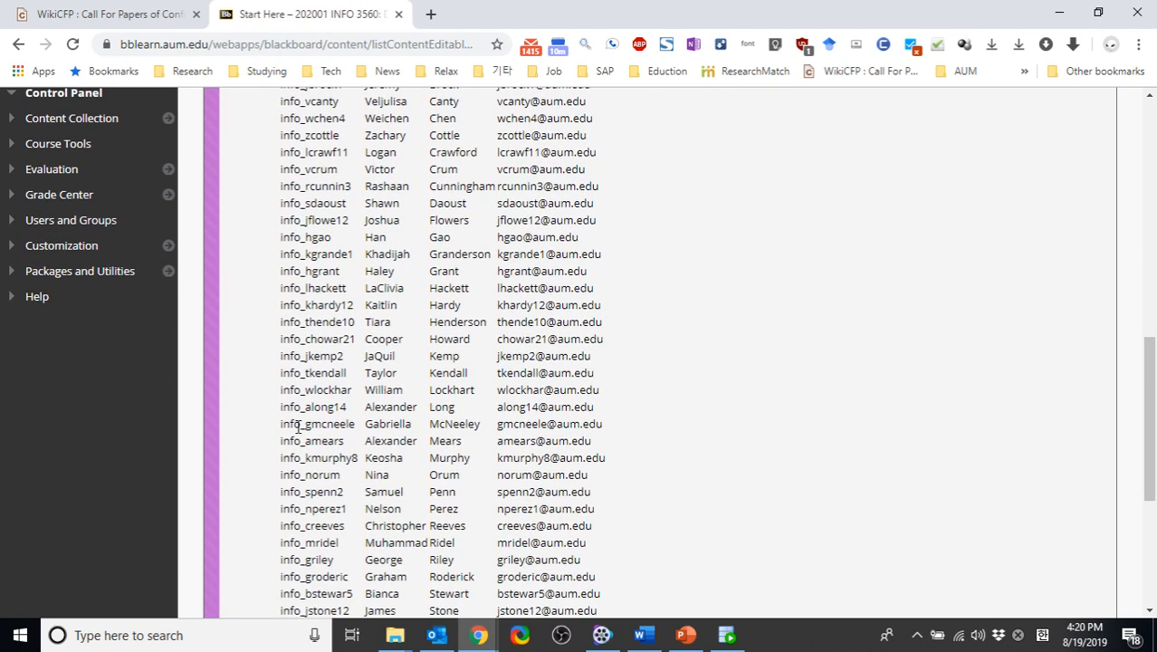
{"action": "scroll", "coordinate": [298, 426], "scroll_direction": "up", "scroll_amount": 2}
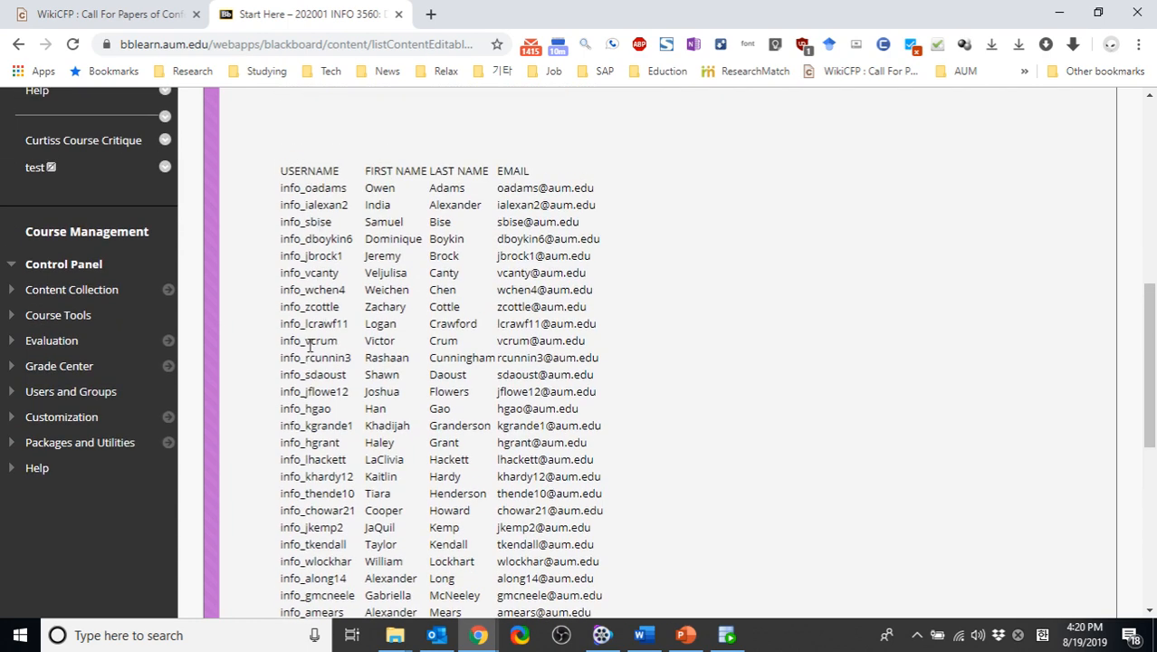
{"action": "key", "text": "alt+Tab"}
{"action": "type", "text": "info_"}
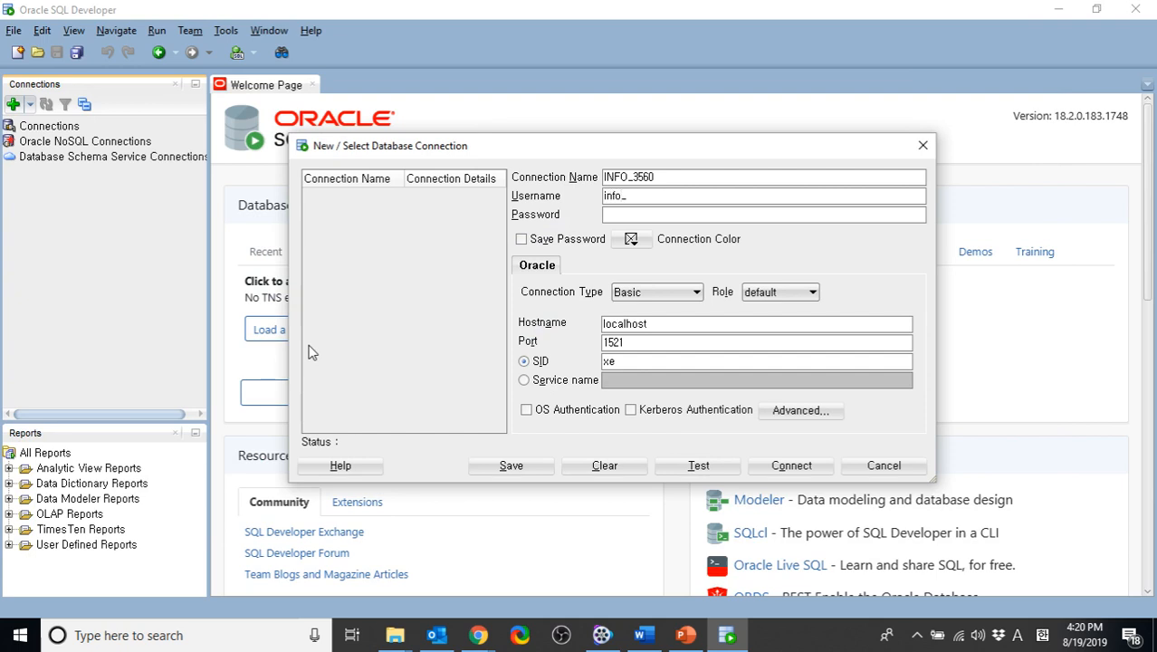
{"action": "type", "text": "bang"}
Enter the account password for the connection and enable Save Password
{"action": "key", "text": "Tab"}
{"action": "type", "text": "****"}
{"action": "key", "text": "BackSpace"}
{"action": "key", "text": "BackSpace"}
{"action": "key", "text": "BackSpace"}
{"action": "key", "text": "BackSpace"}
{"action": "type", "text": "******"}
{"action": "left_click", "coordinate": [548, 246]}
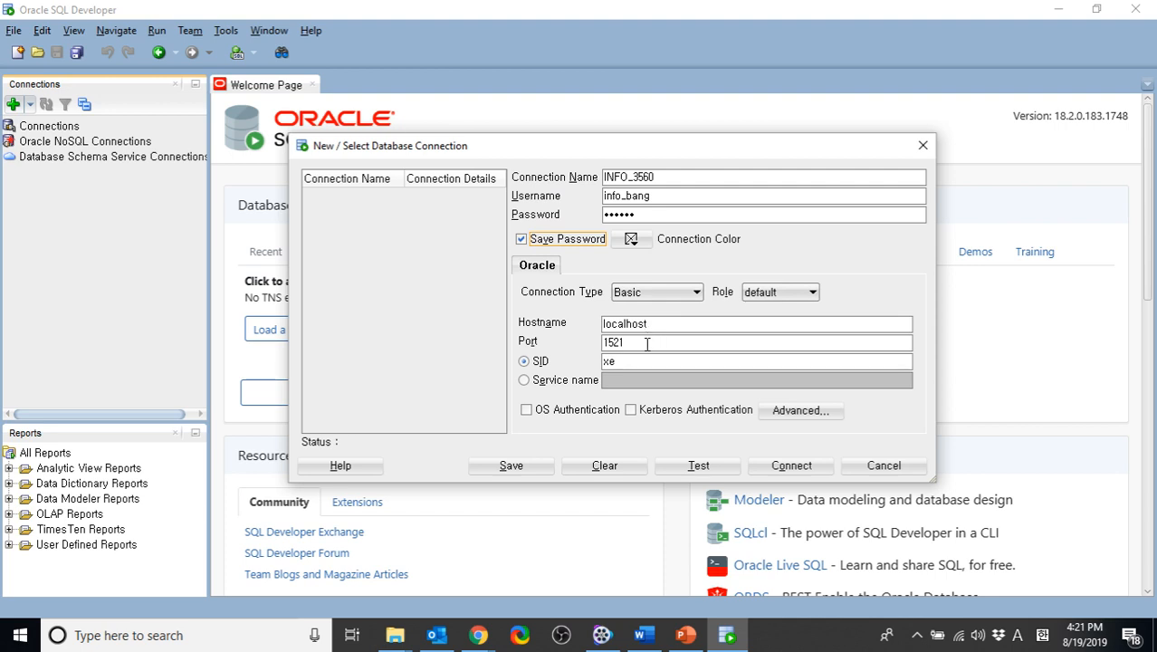
Copy the hostname cody.aum.edu from the course page's connection profile and set it as the connection's hostname
{"action": "key", "text": "alt+Tab"}
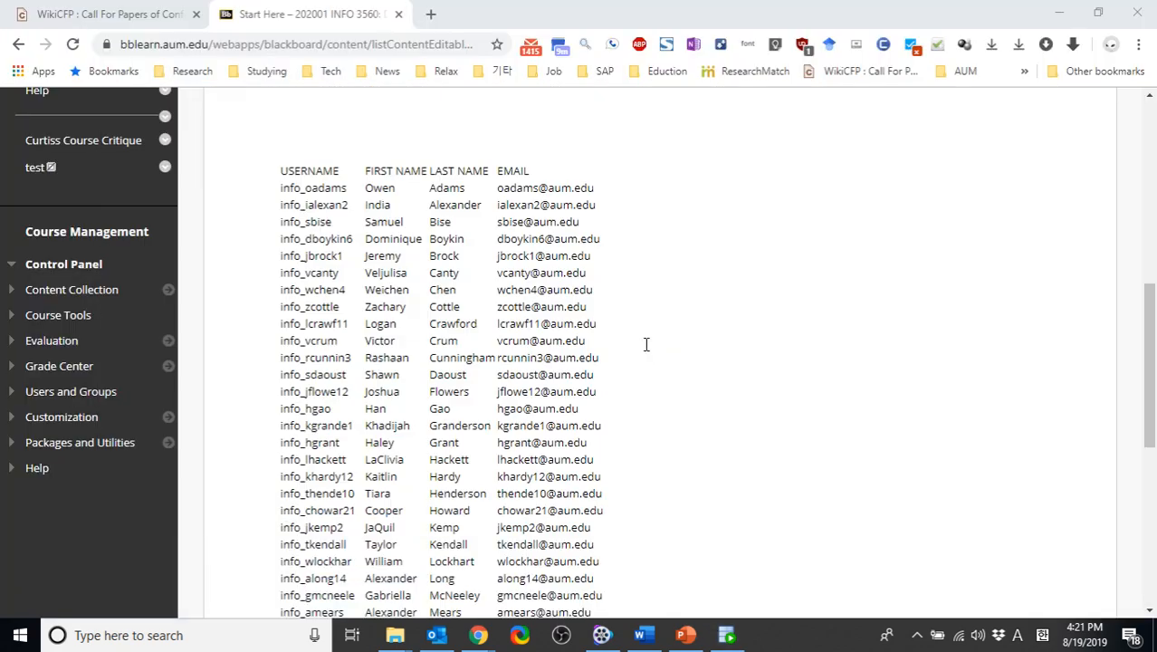
{"action": "key", "text": "alt+Tab"}
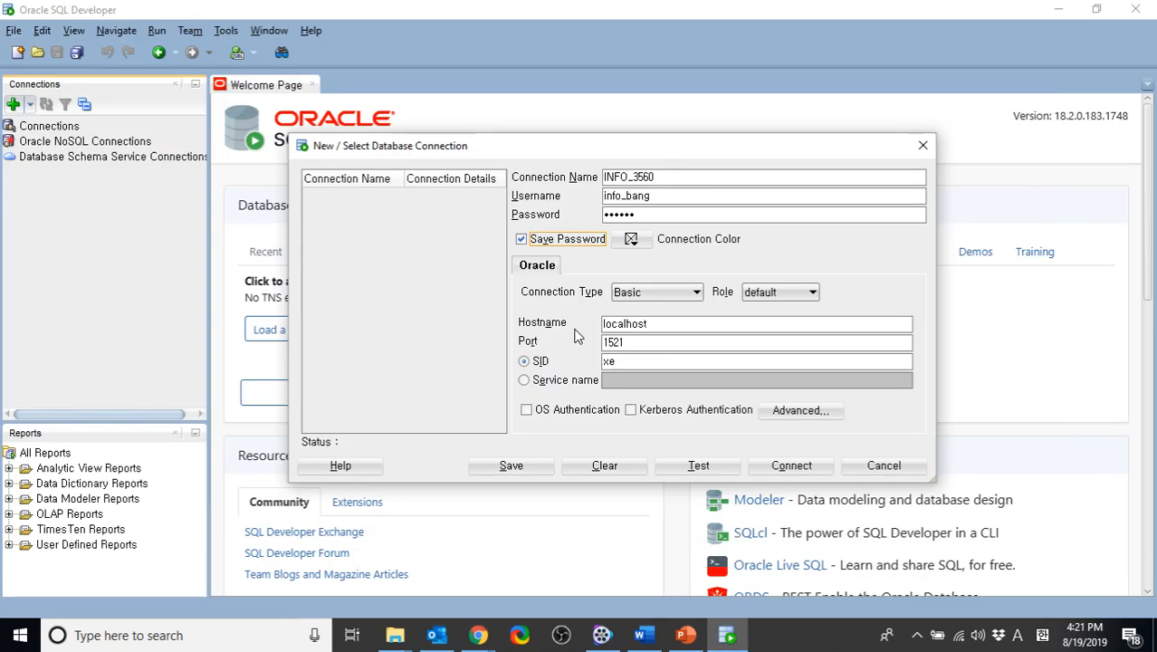
{"action": "key", "text": "alt+Tab"}
{"action": "scroll", "coordinate": [332, 272], "scroll_direction": "up", "scroll_amount": 3}
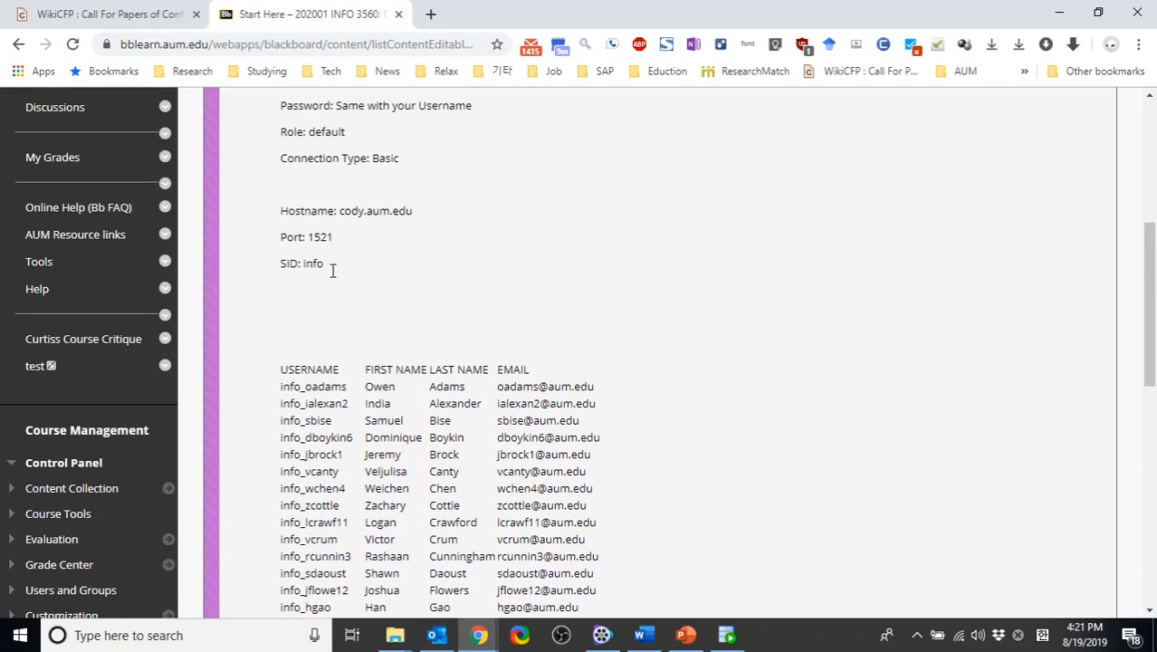
{"action": "scroll", "coordinate": [331, 272], "scroll_direction": "up", "scroll_amount": 5}
{"action": "left_click", "coordinate": [337, 297]}
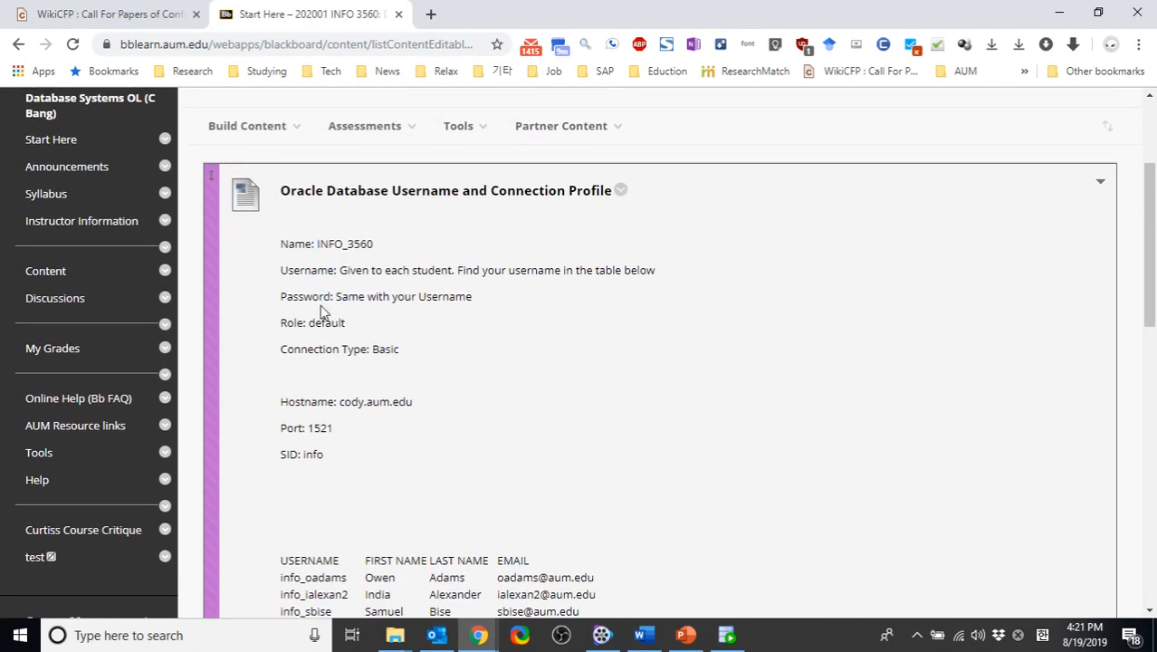
{"action": "left_click_drag", "start_coordinate": [340, 402], "coordinate": [396, 406]}
{"action": "right_click", "coordinate": [396, 406]}
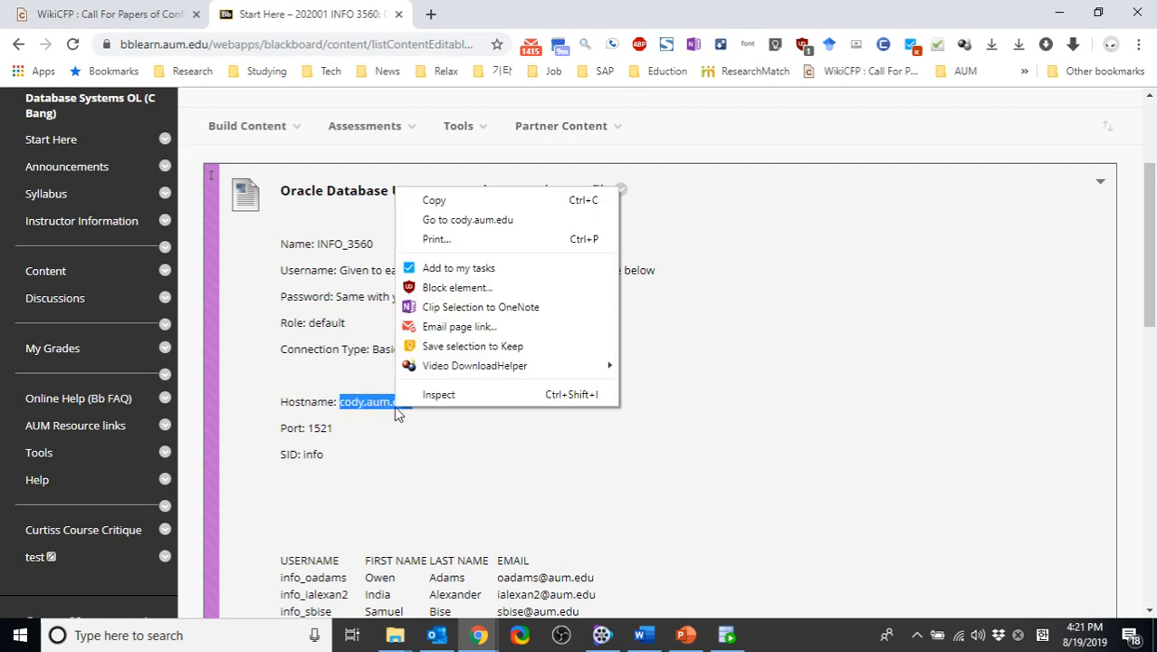
{"action": "left_click", "coordinate": [498, 203]}
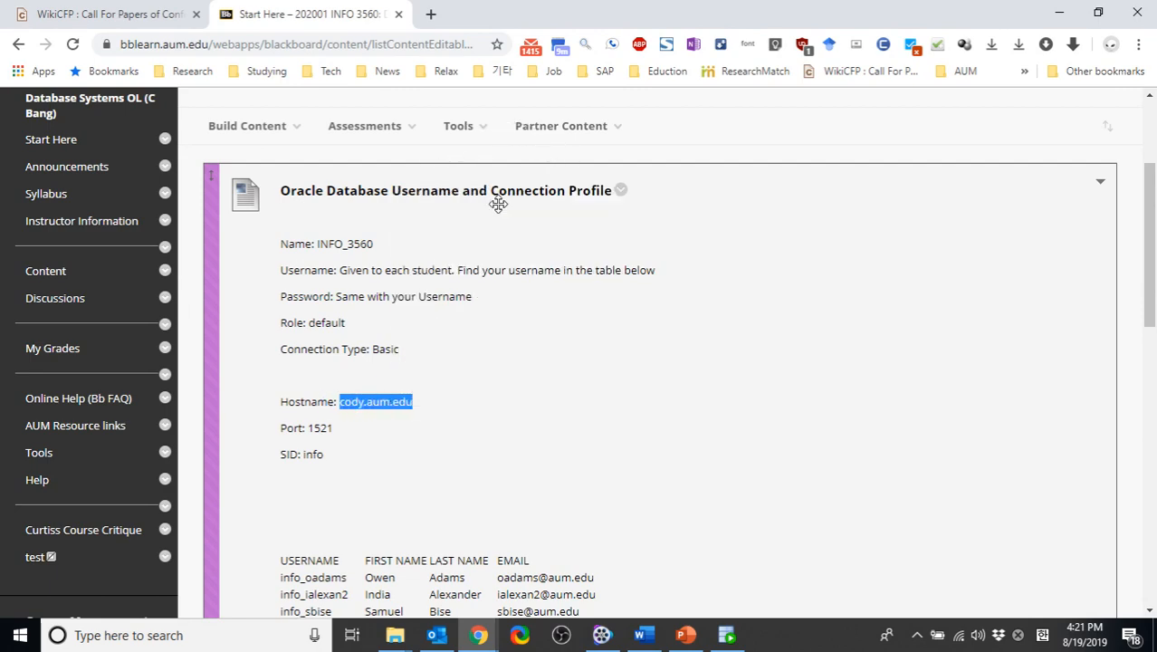
{"action": "key", "text": "alt+Tab"}
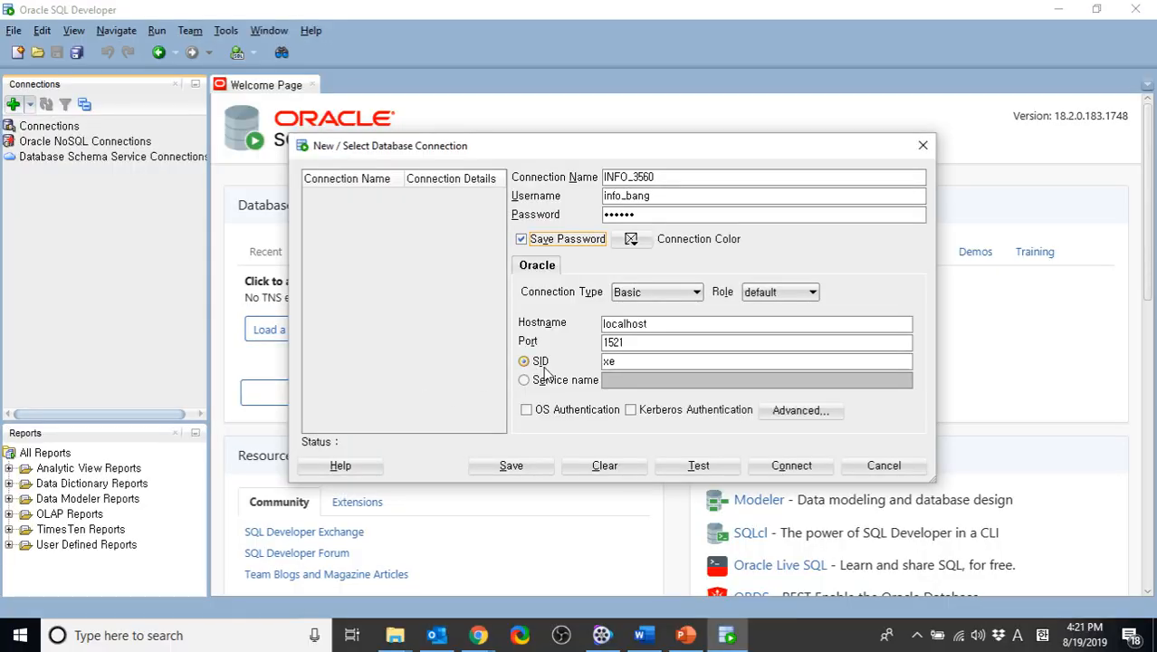
{"action": "double_click", "coordinate": [660, 327]}
{"action": "key", "text": "ctrl+v"}
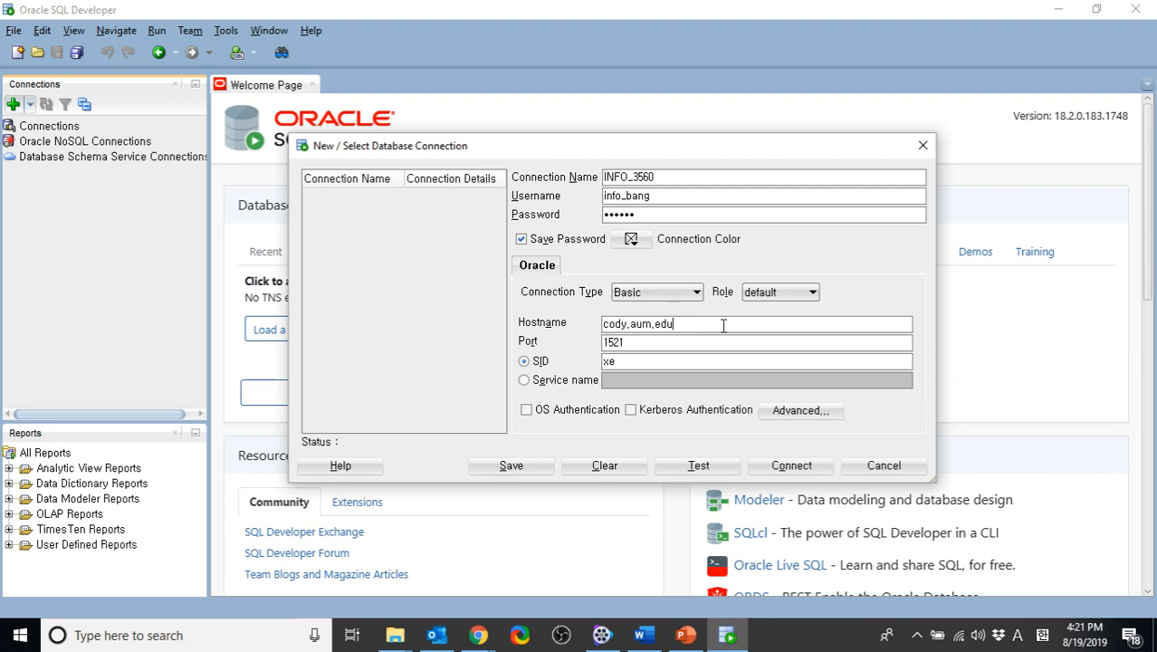
Set the connection's SID to info, as given in the course page's connection profile, and save the connection
{"action": "left_click", "coordinate": [685, 342]}
{"action": "key", "text": "alt+Tab"}
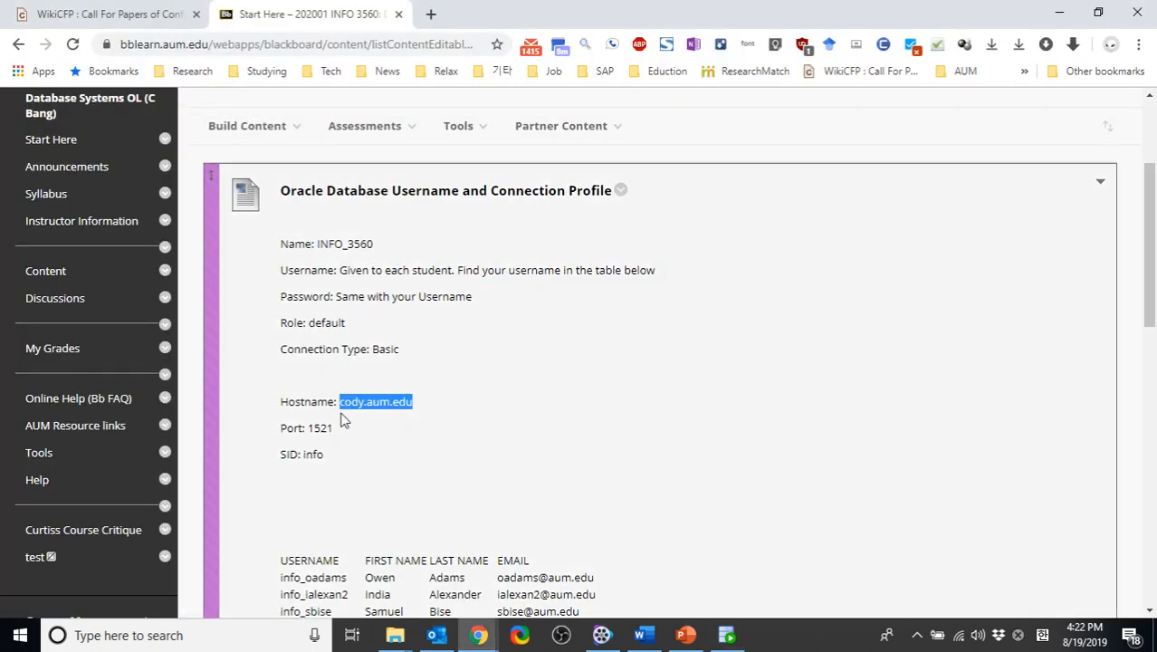
{"action": "double_click", "coordinate": [313, 454]}
{"action": "right_click", "coordinate": [312, 454]}
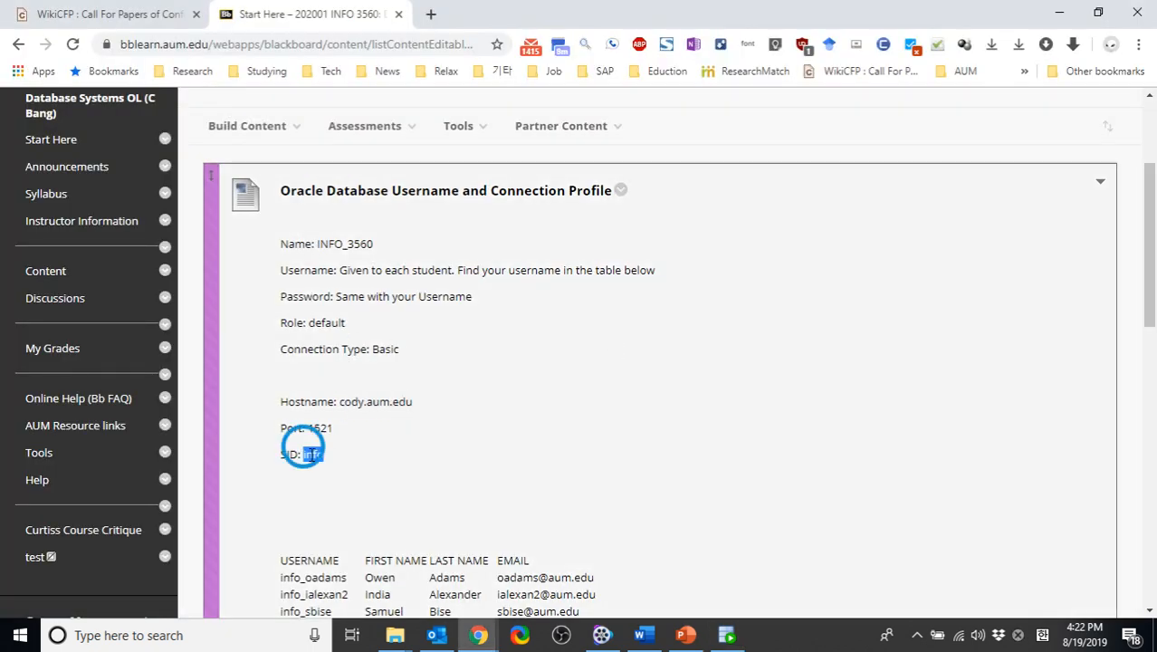
{"action": "left_click", "coordinate": [429, 249]}
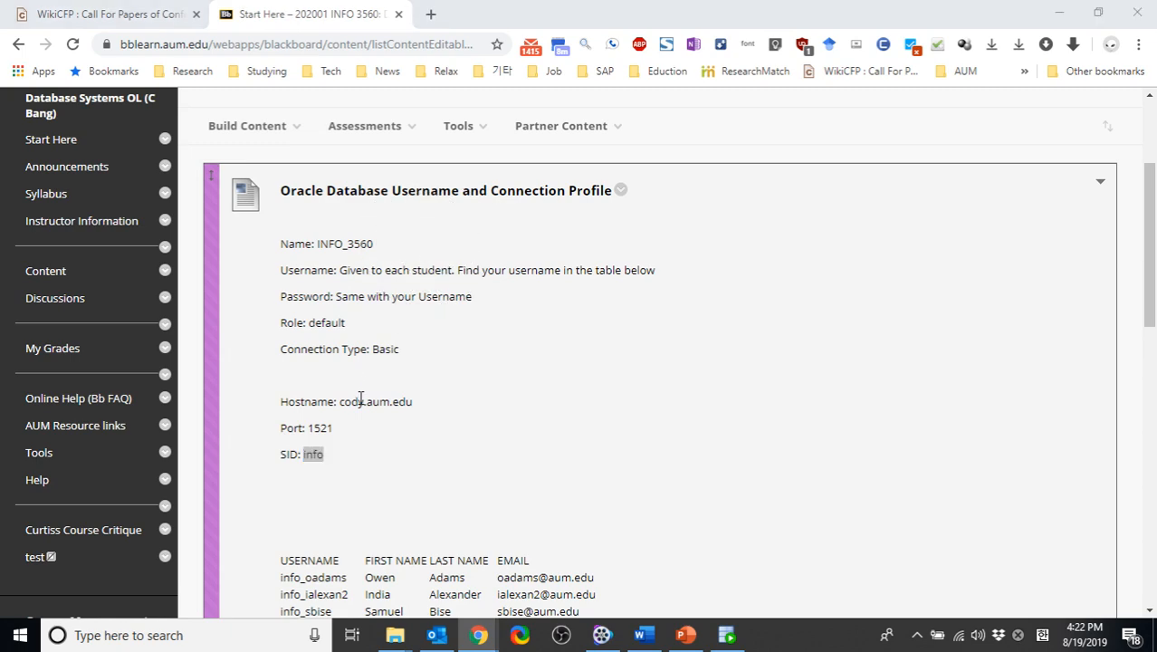
{"action": "key", "text": "alt+Tab"}
{"action": "double_click", "coordinate": [634, 359]}
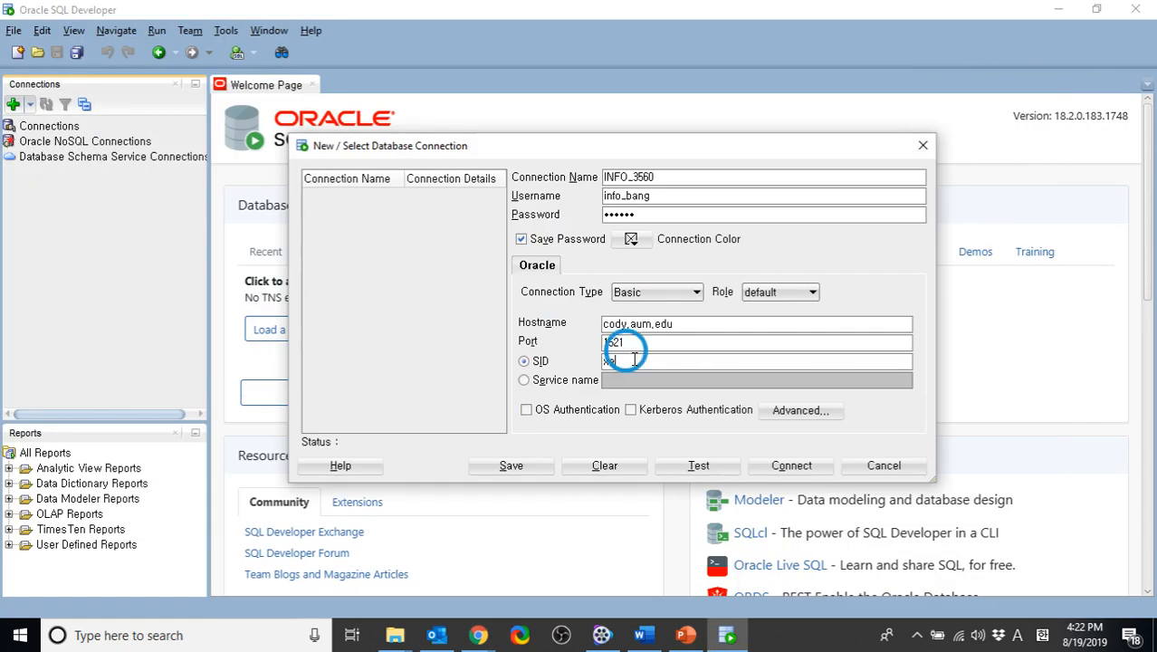
{"action": "type", "text": "in"}
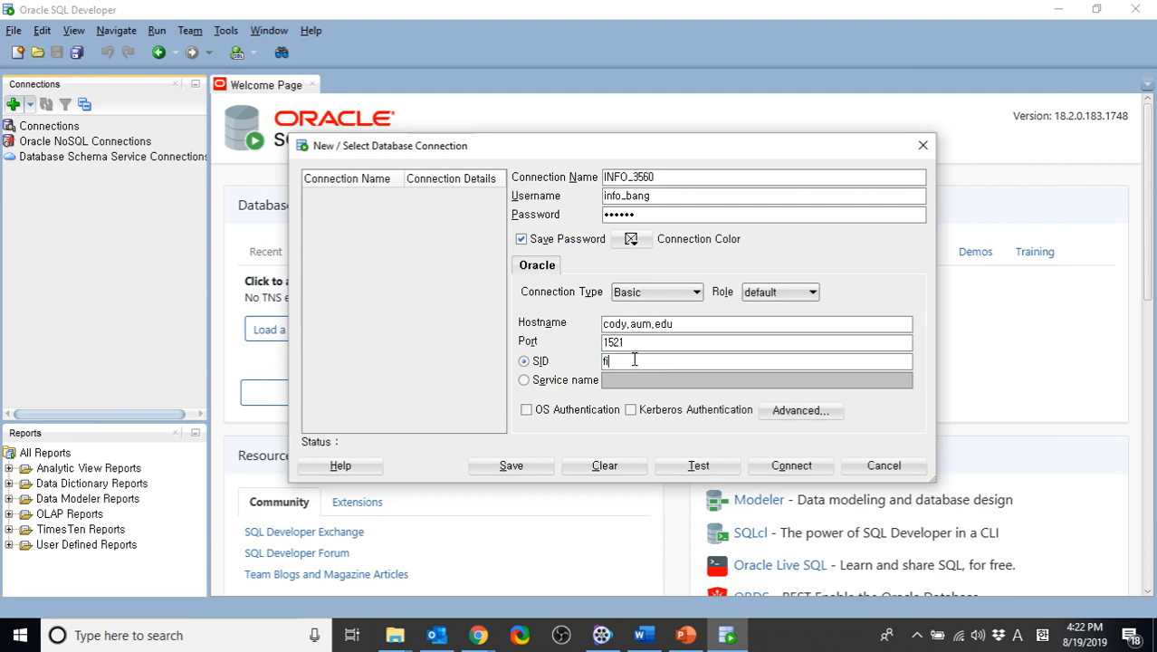
{"action": "type", "text": "fo"}
{"action": "left_click", "coordinate": [521, 469]}
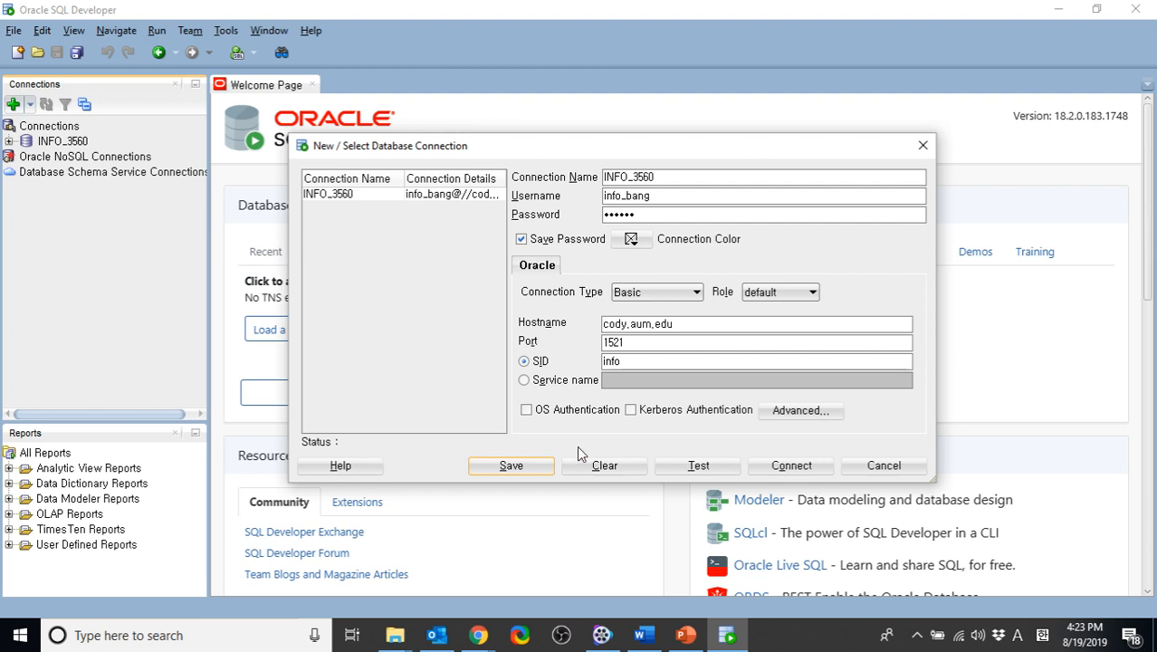
Test the INFO_3560 connection and connect to the database
{"action": "left_click", "coordinate": [672, 464]}
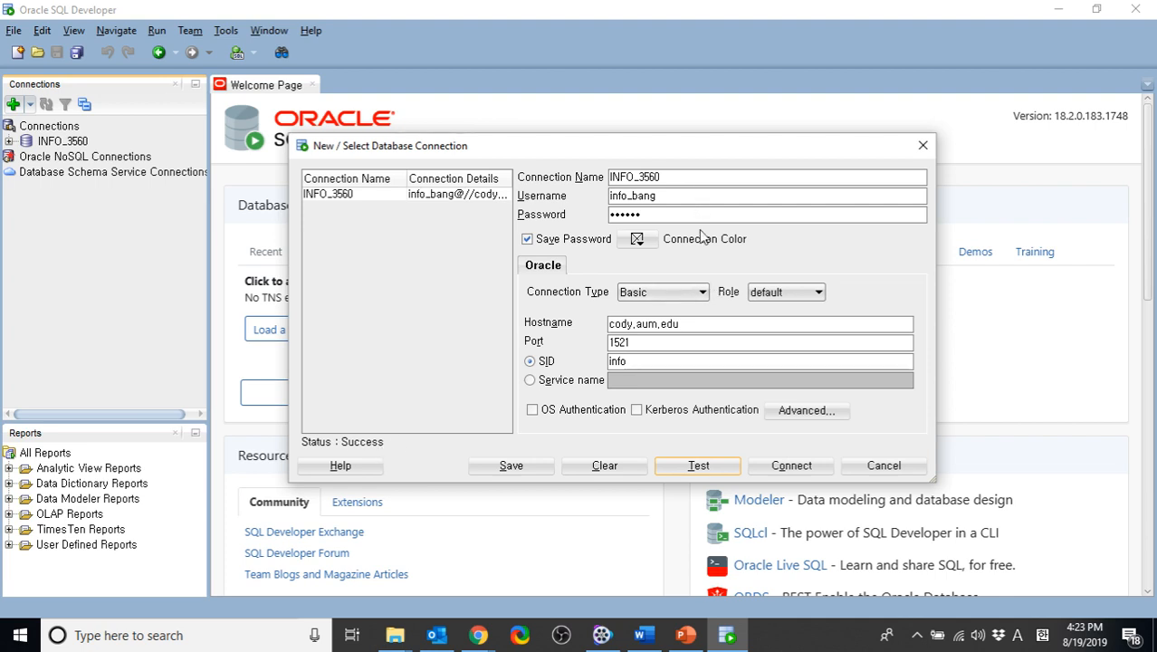
{"action": "left_click", "coordinate": [768, 463]}
{"action": "left_click", "coordinate": [782, 466]}
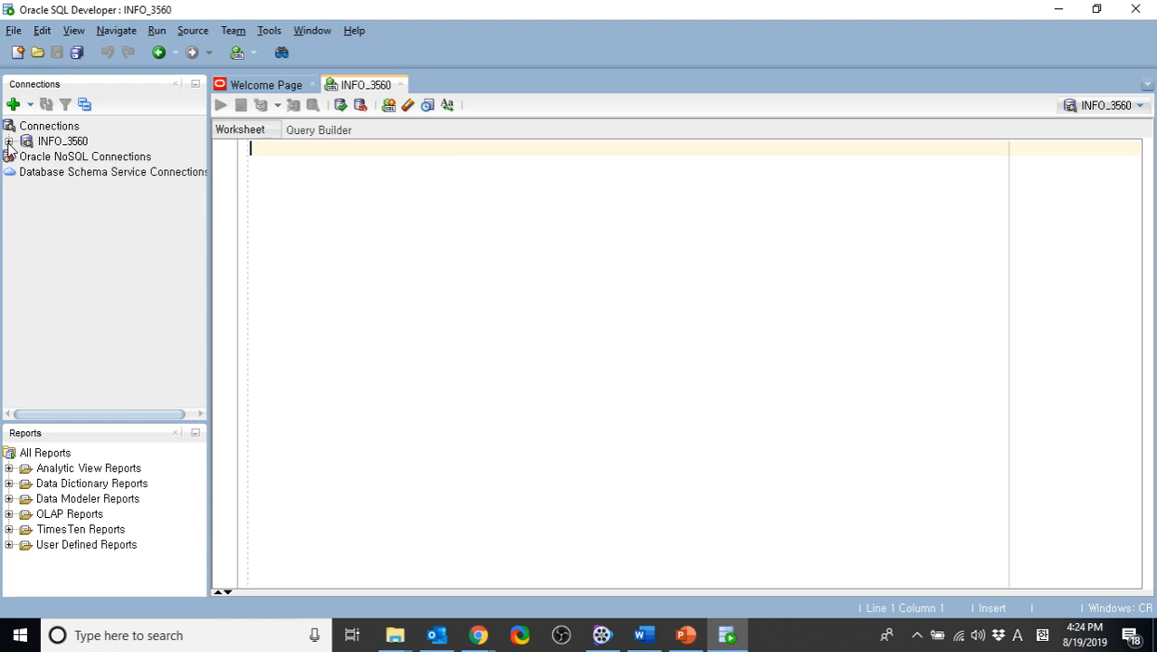
Expand the INFO_3560 connection, browse its object categories, and expand Tables (Filtered) to view the available tables
{"action": "left_click", "coordinate": [8, 142]}
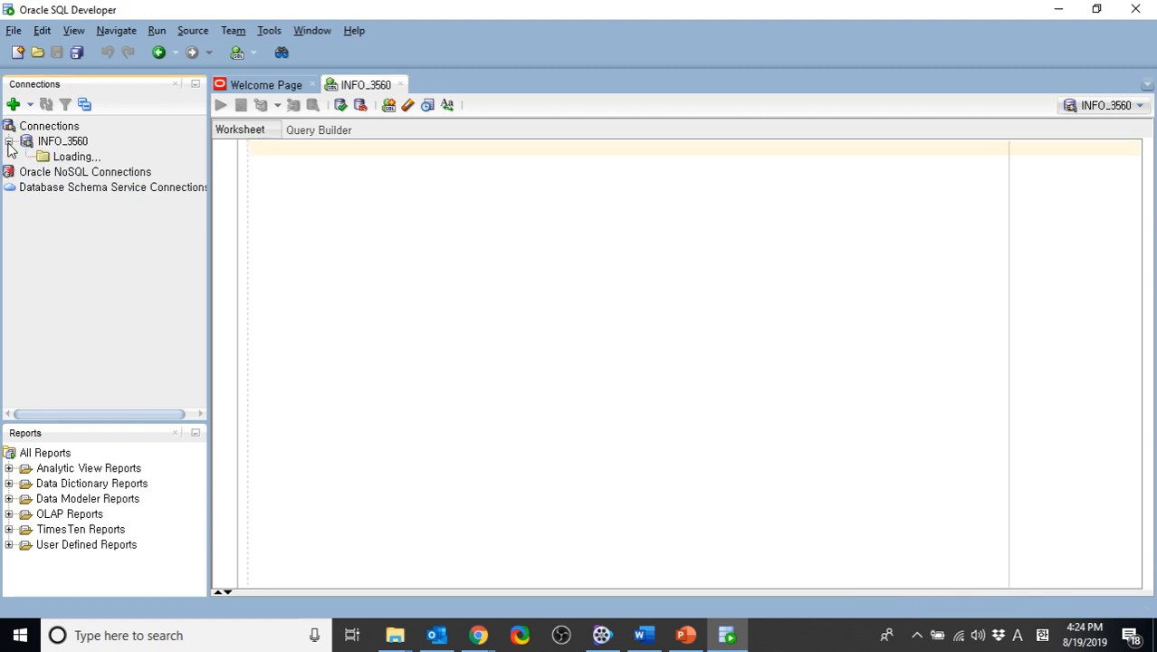
{"action": "scroll", "coordinate": [62, 188], "scroll_direction": "down", "scroll_amount": 5}
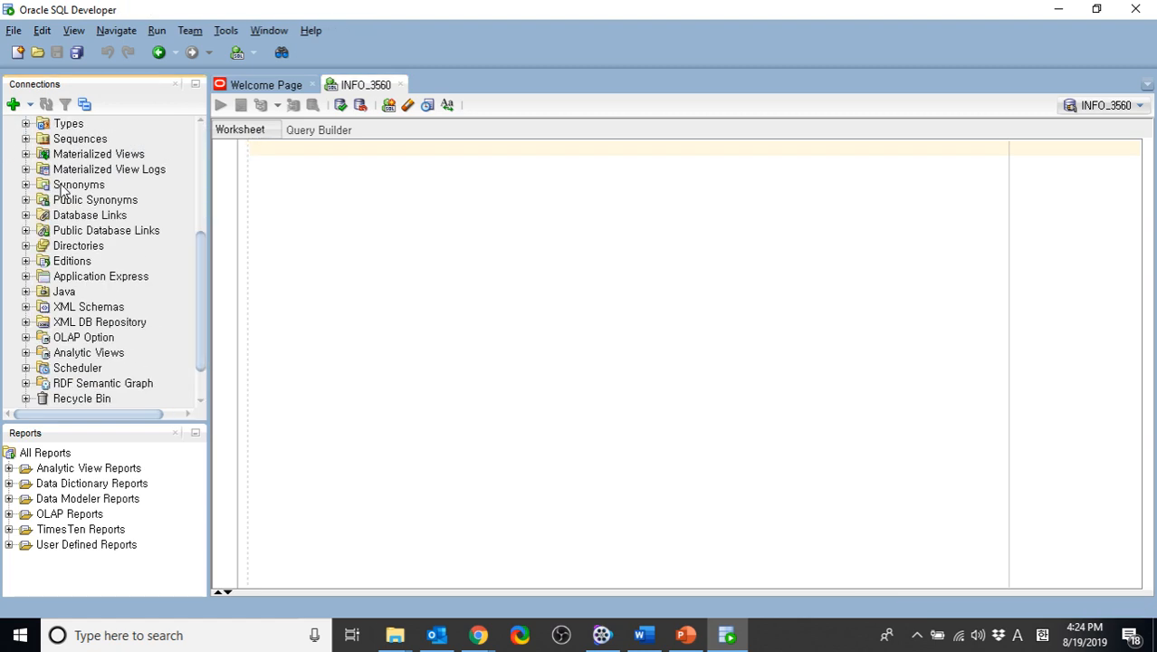
{"action": "scroll", "coordinate": [64, 189], "scroll_direction": "up", "scroll_amount": 5}
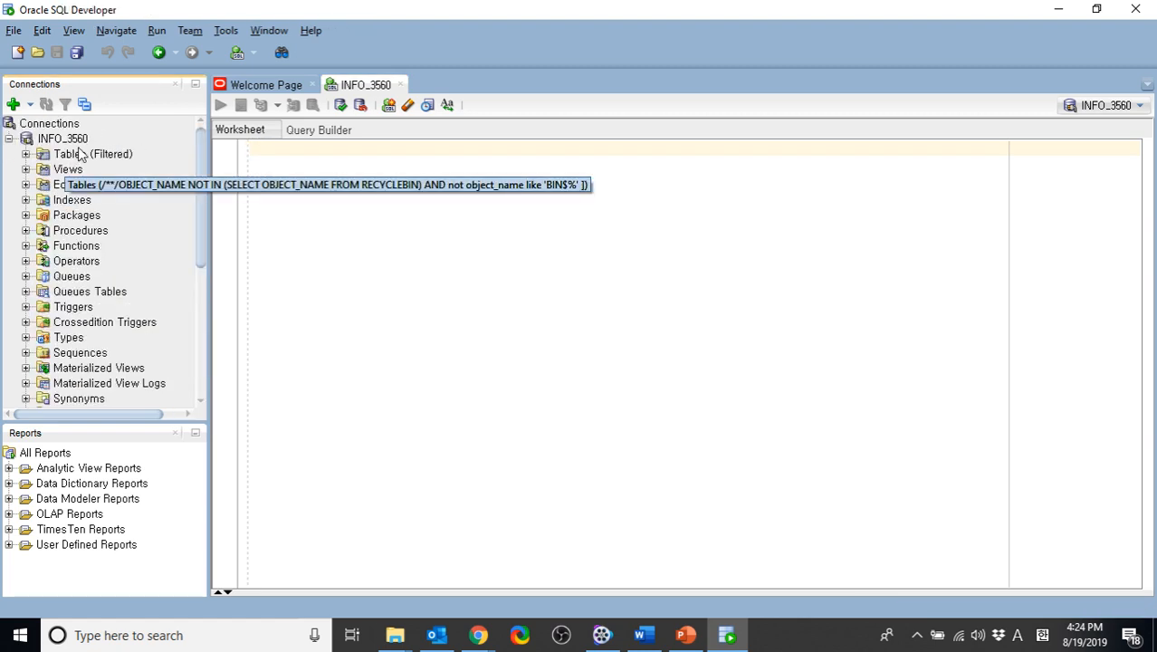
{"action": "scroll", "coordinate": [68, 254], "scroll_direction": "down", "scroll_amount": 3}
{"action": "scroll", "coordinate": [68, 255], "scroll_direction": "up", "scroll_amount": 3}
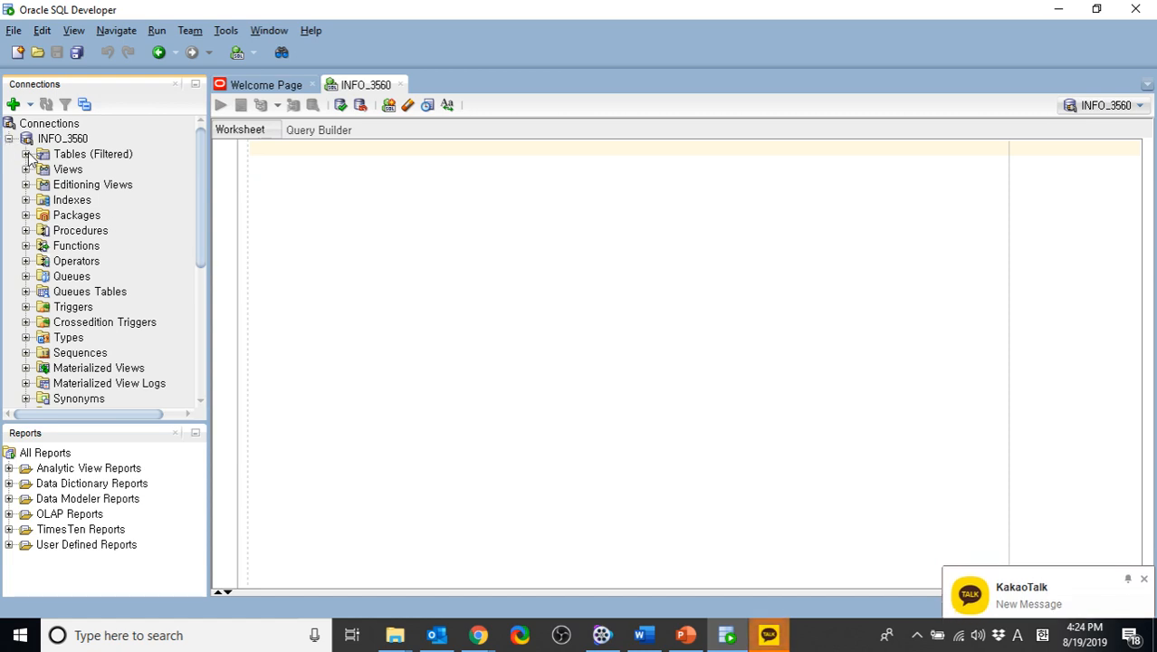
{"action": "left_click", "coordinate": [26, 155]}
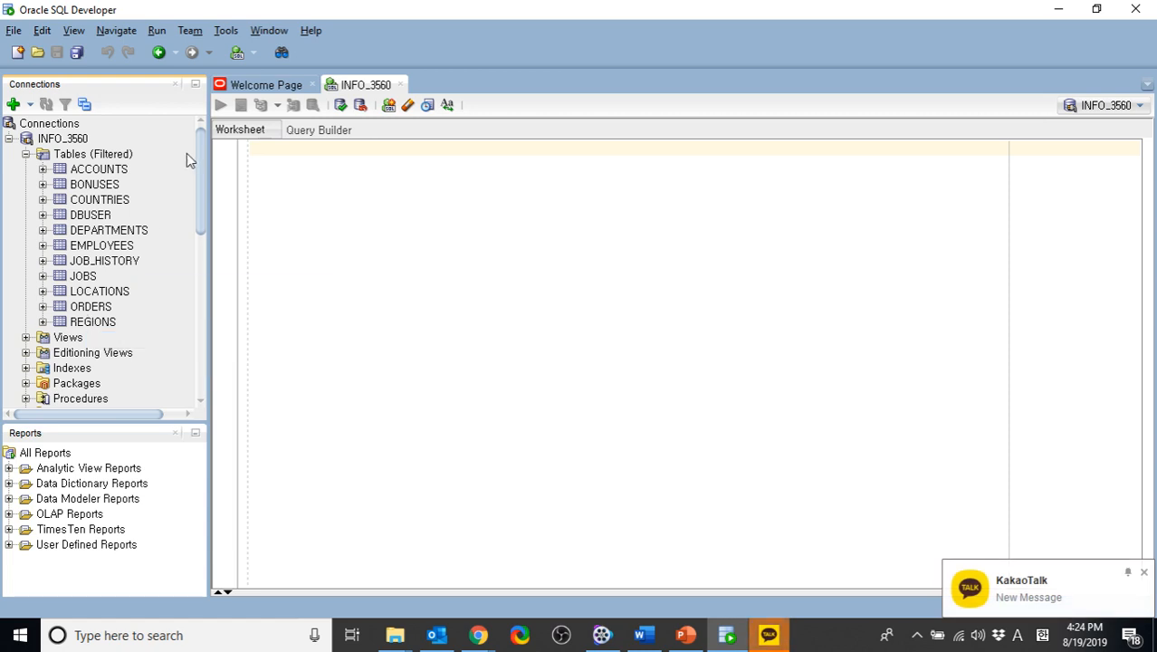
{"action": "key", "text": "XF86AudioMute"}
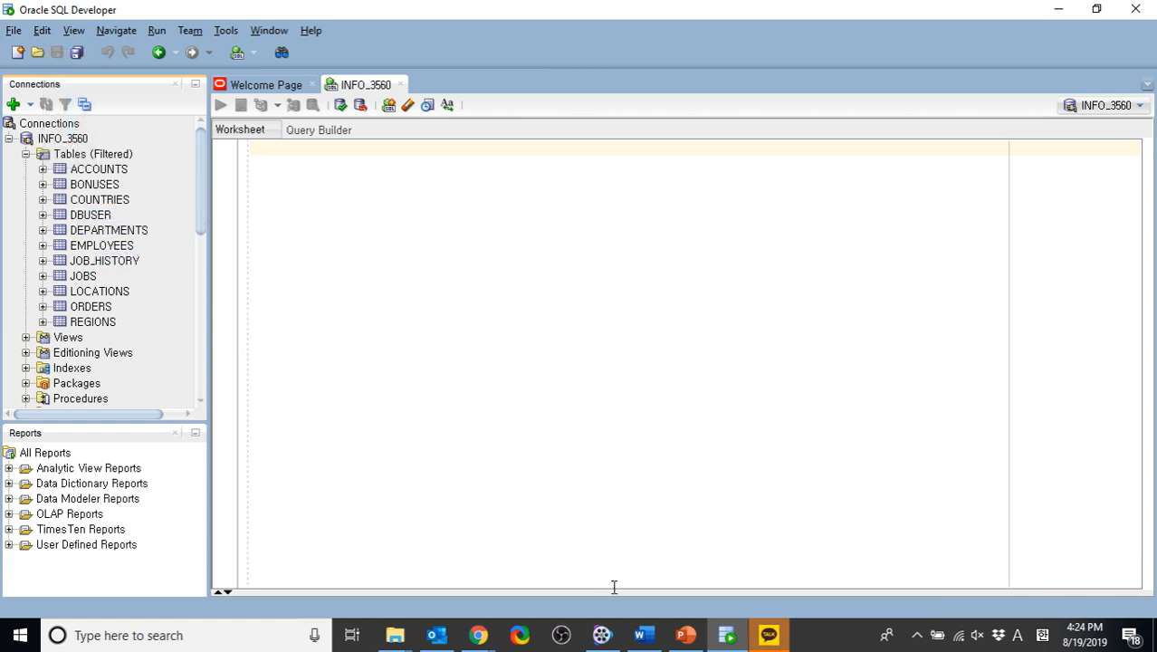
{"action": "key", "text": "alt+Tab"}
{"action": "key", "text": "alt+Tab"}
{"action": "key", "text": "alt+Tab"}
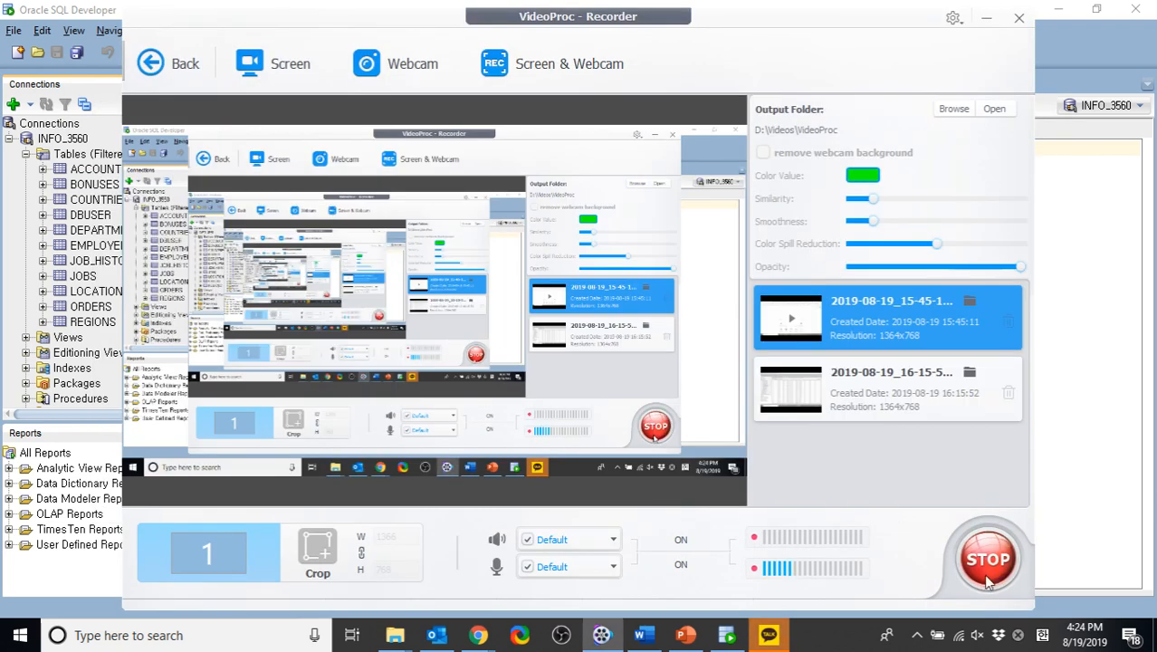
{"action": "key", "text": "alt+Tab"}
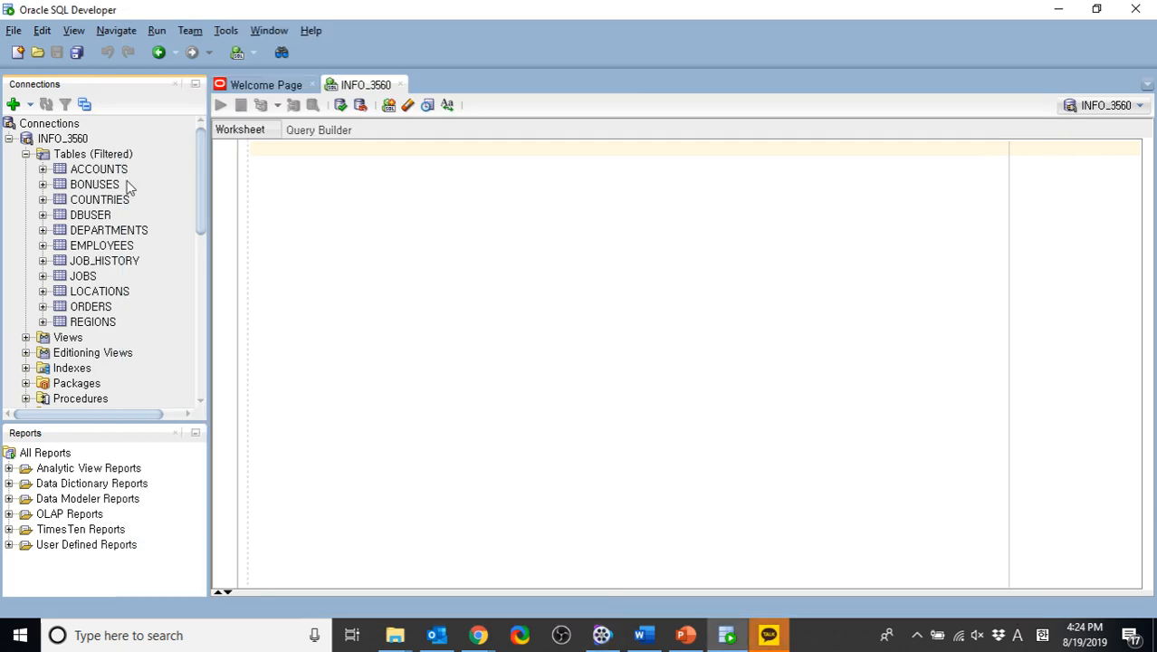